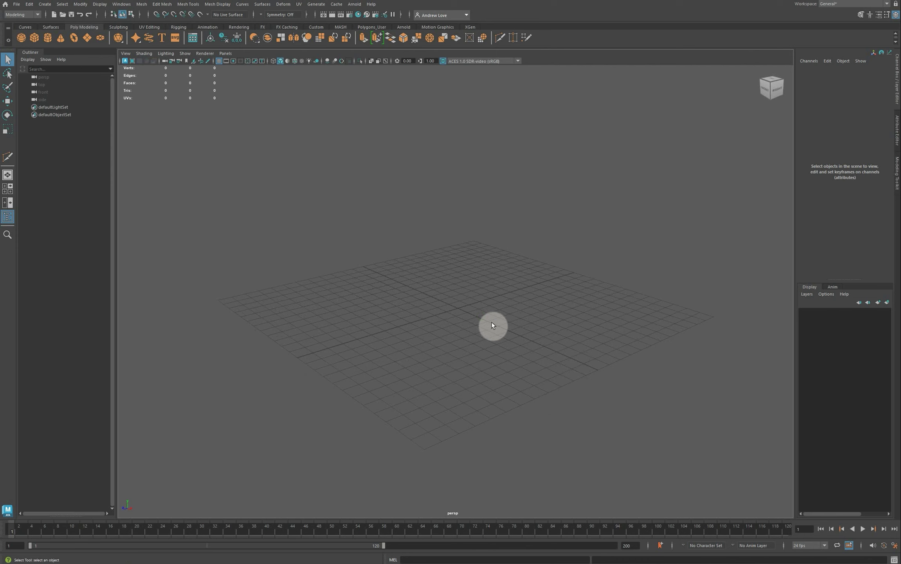
alt+right_drag(492, 323, 469, 373)
scroll(444, 333, up, 4)
scroll(444, 333, down, 3)
scroll(445, 333, up, 2)
mouse_move(441, 320)
alt+middle_down()
mouse_move(422, 324)
mouse_move(437, 318)
alt+middle_up()
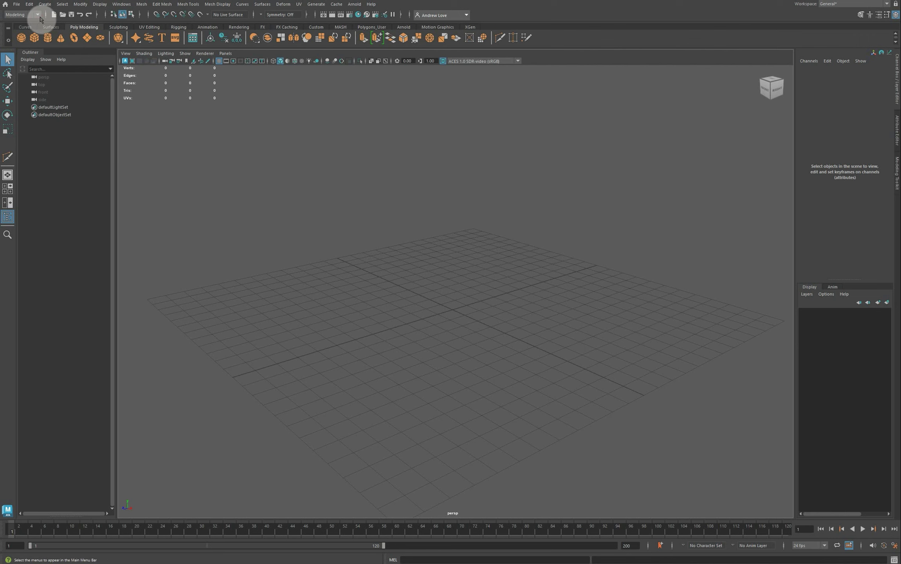
Switch the menu set from Modeling to Rigging and back to Modeling.
click(24, 15)
click(31, 24)
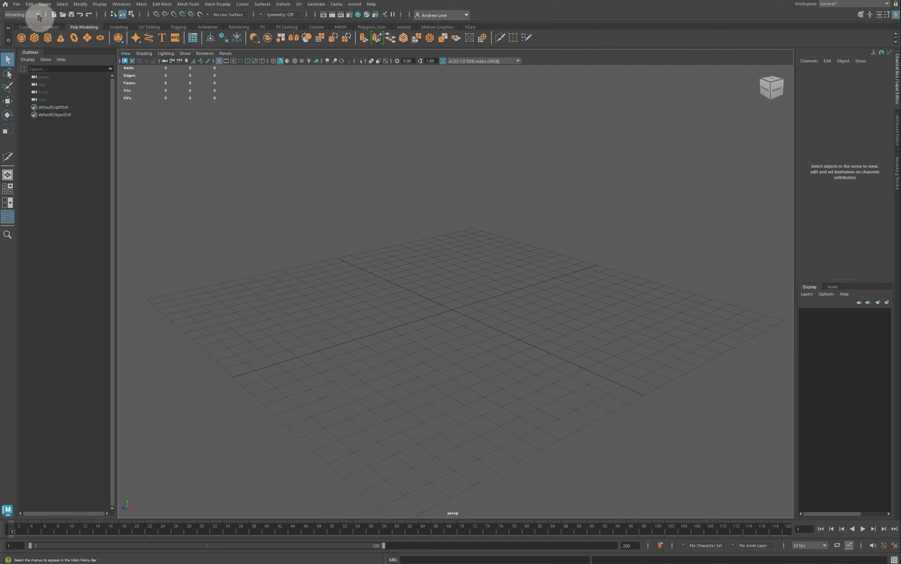
click(24, 15)
click(33, 31)
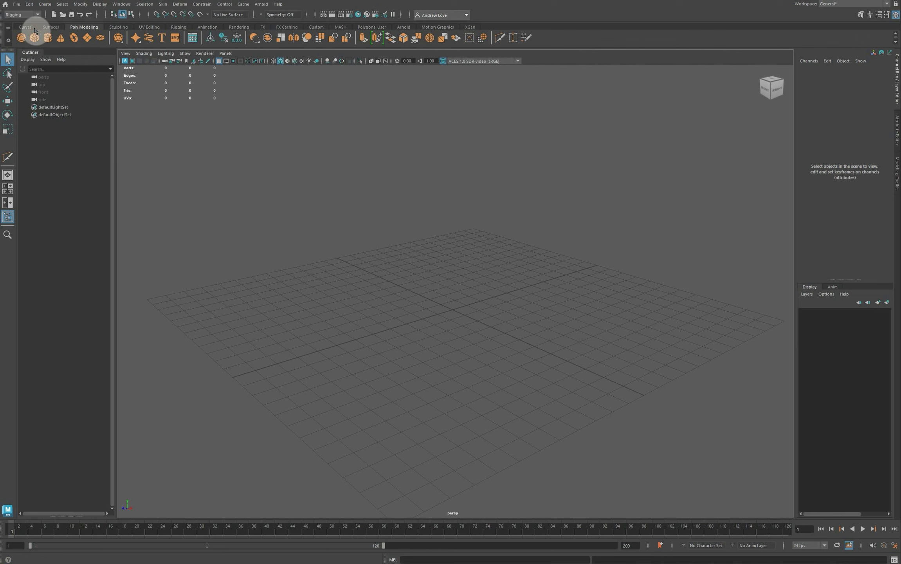
click(38, 15)
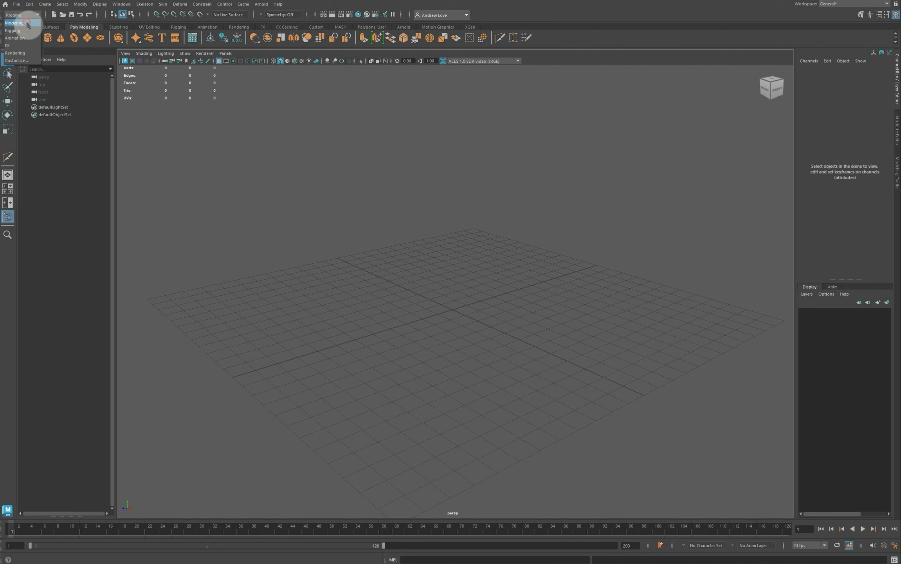
click(31, 25)
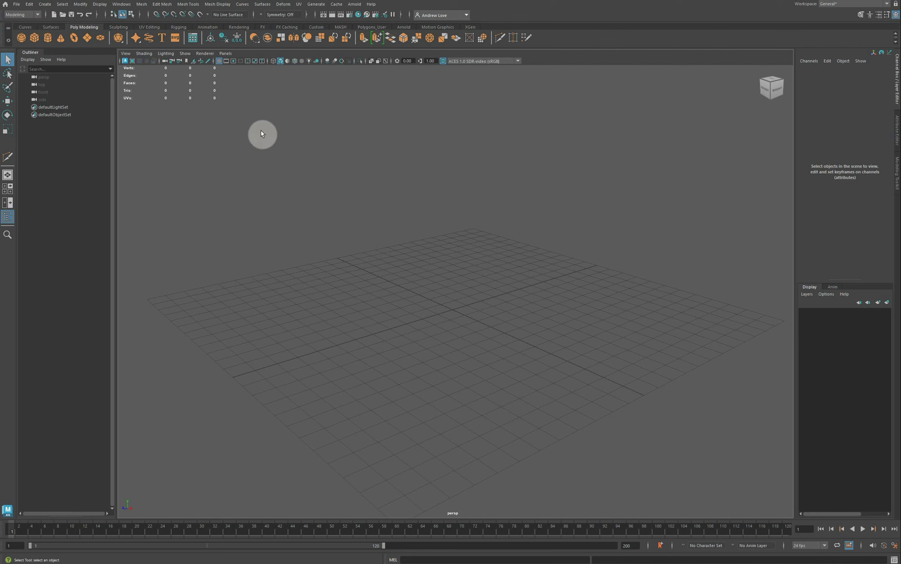
Create a polygon cube, expand its polyCube1 construction inputs and frame it in the perspective view.
click(33, 36)
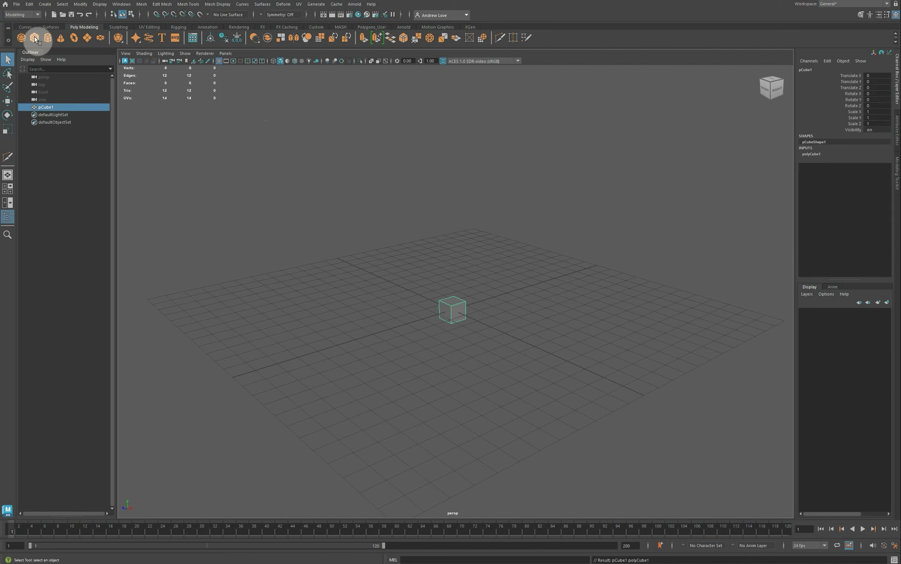
click(811, 154)
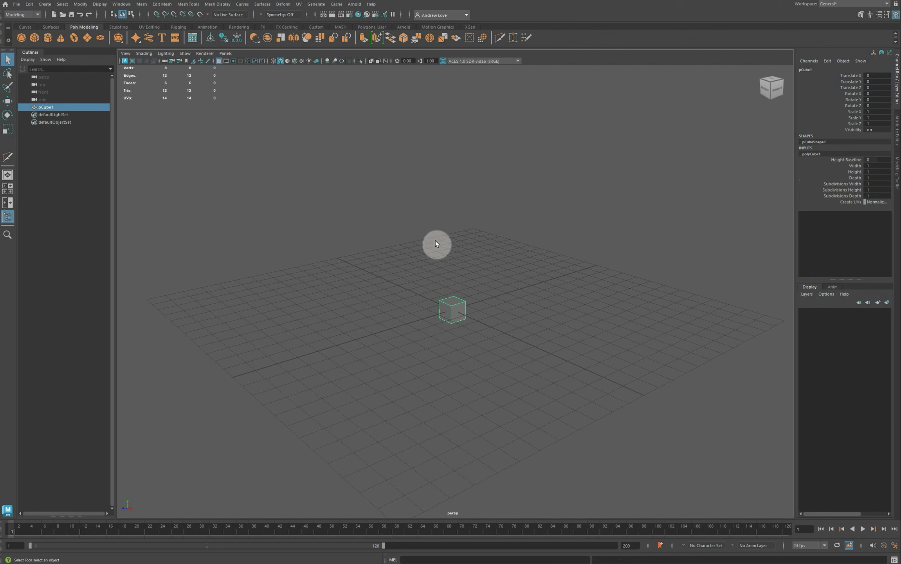
key(f)
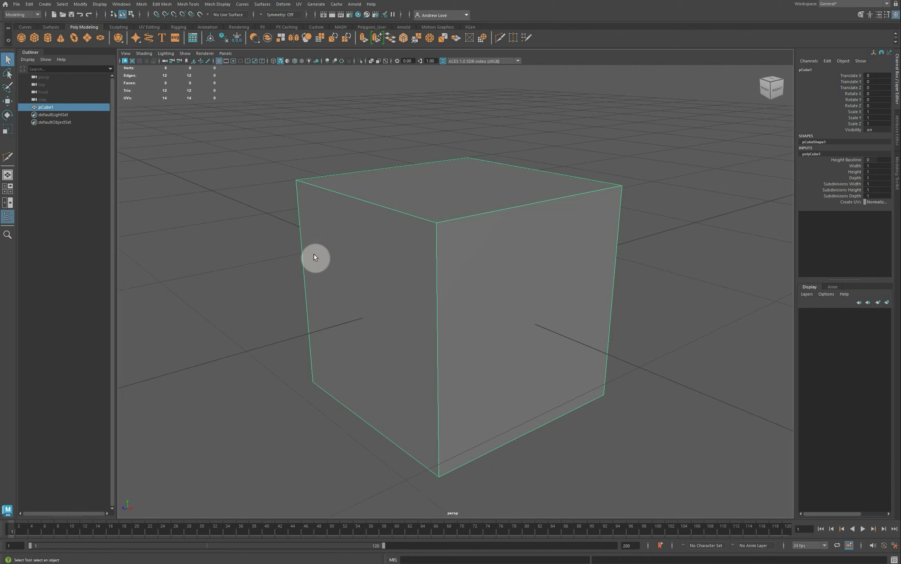
Examine the cube in the four-view layout and the full-size top and front views, ending in the perspective view.
key(space)
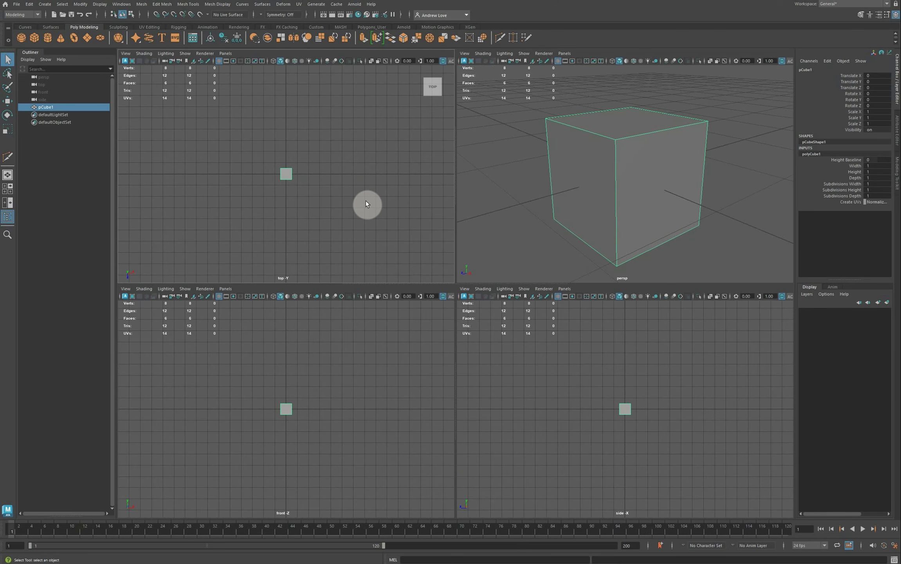
key(space)
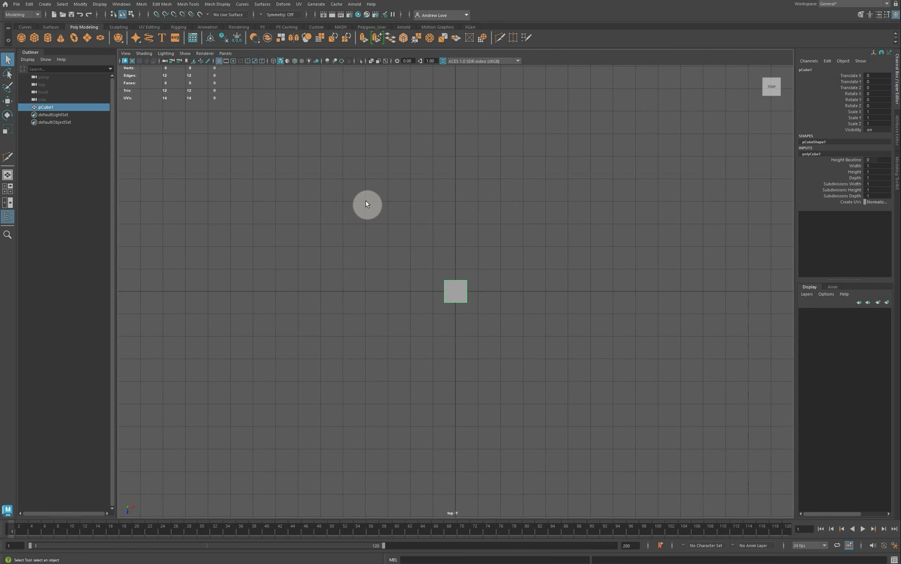
key(f)
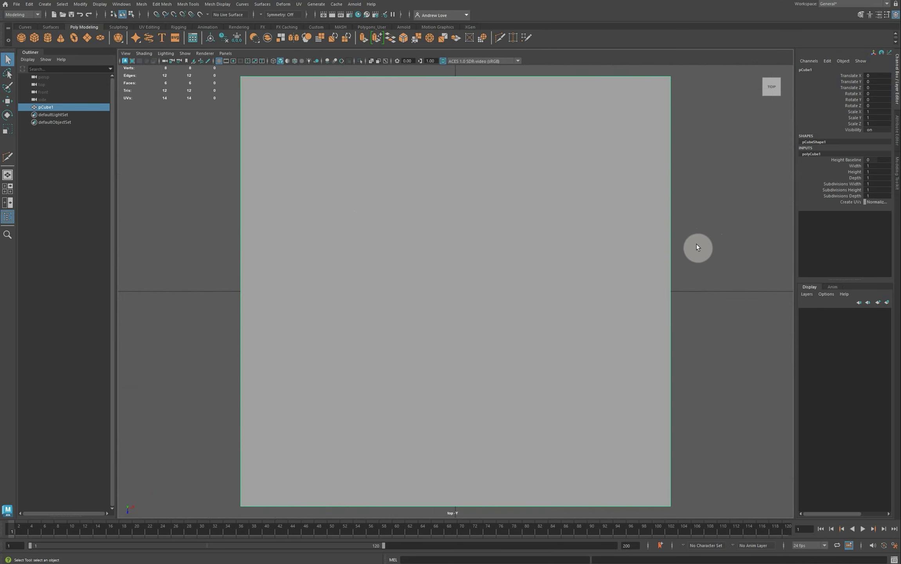
key(space)
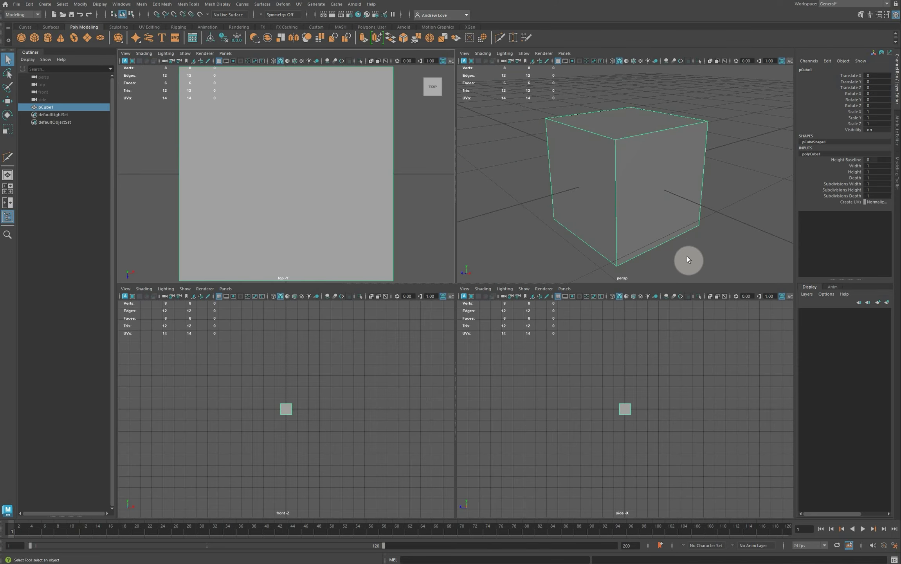
key(space)
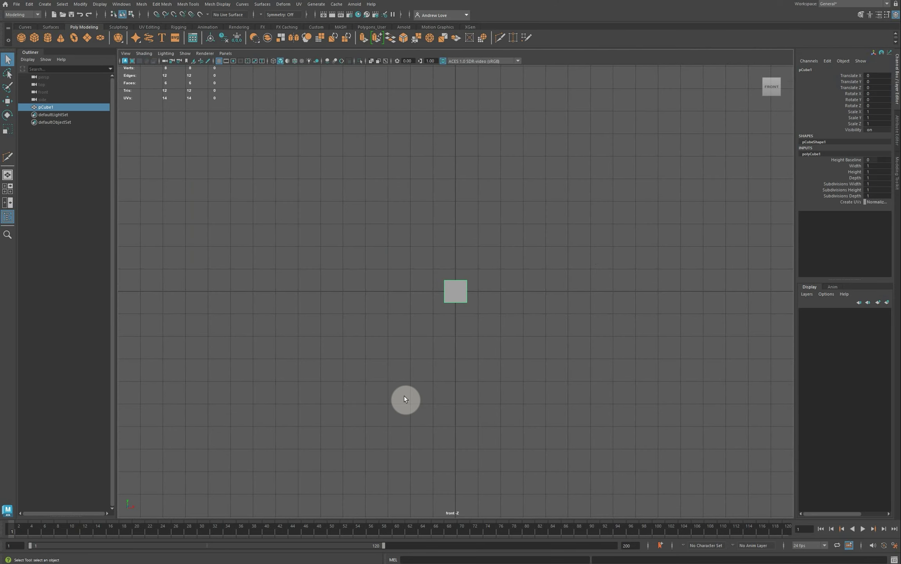
key(space)
key(space)
key(space)
key(space)
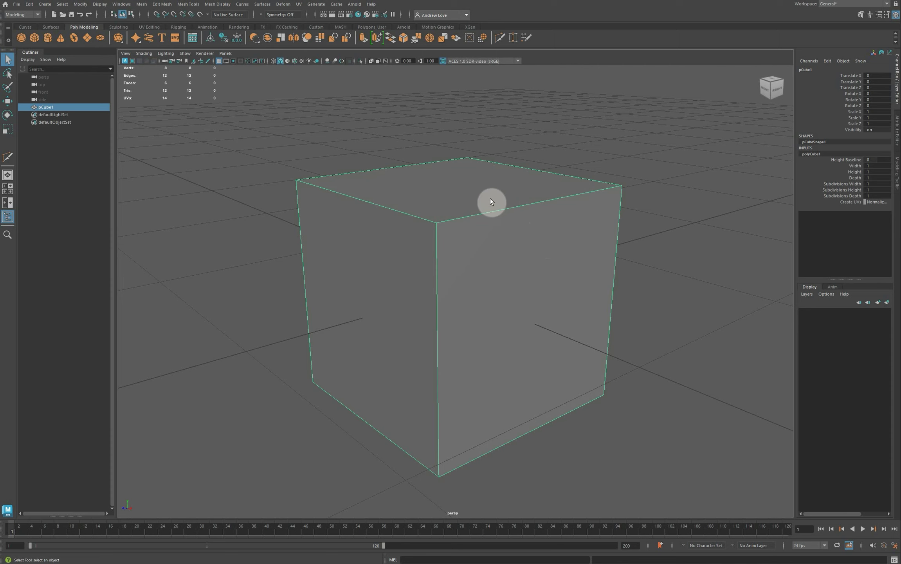
In vertex mode, move the cube's top right corner vertex slightly inward.
right_click(476, 184)
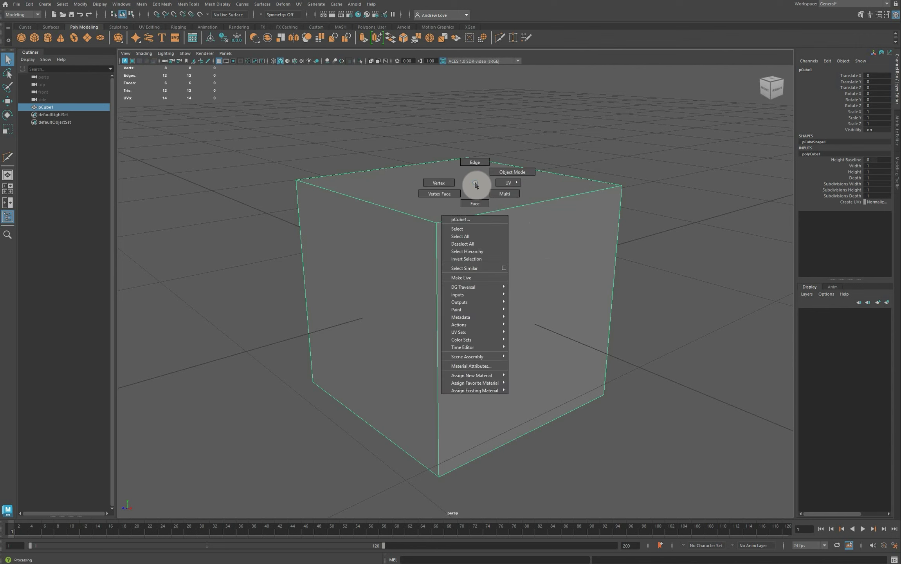
click(450, 183)
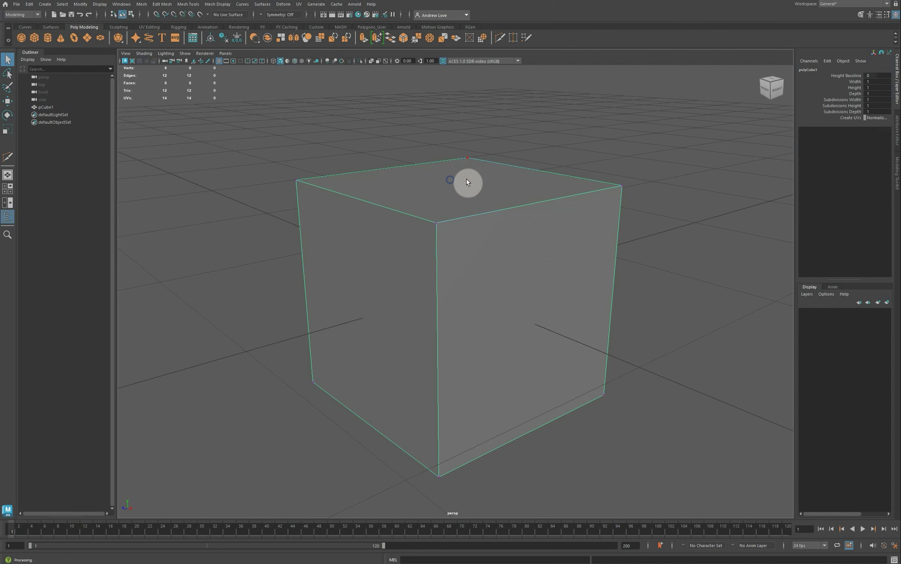
click(620, 188)
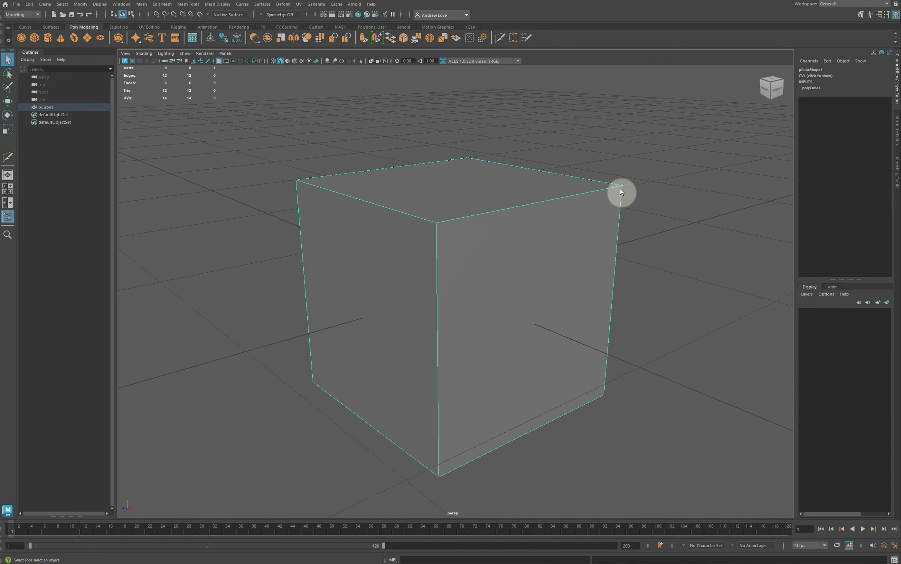
key(w)
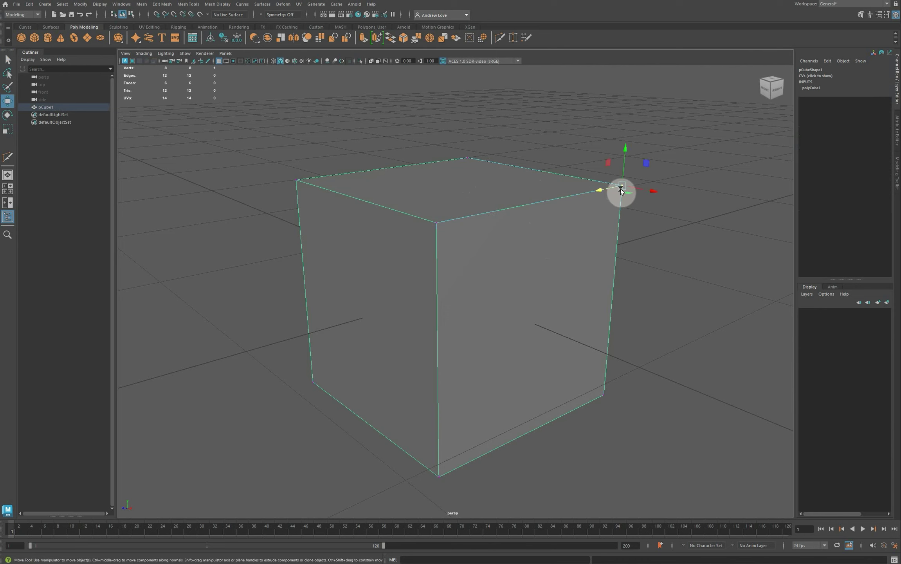
mouse_move(622, 188)
mouse_down()
mouse_move(654, 237)
mouse_move(606, 227)
mouse_move(624, 195)
mouse_move(611, 185)
mouse_up()
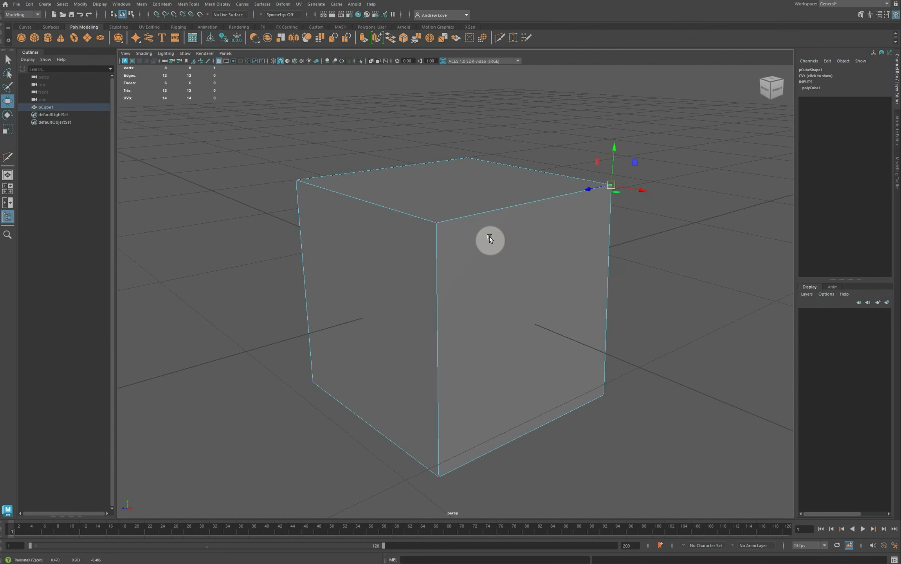
Add the nearest top corner vertex to the selection, then scale the two vertices apart and rotate them slightly.
shift+click(439, 226)
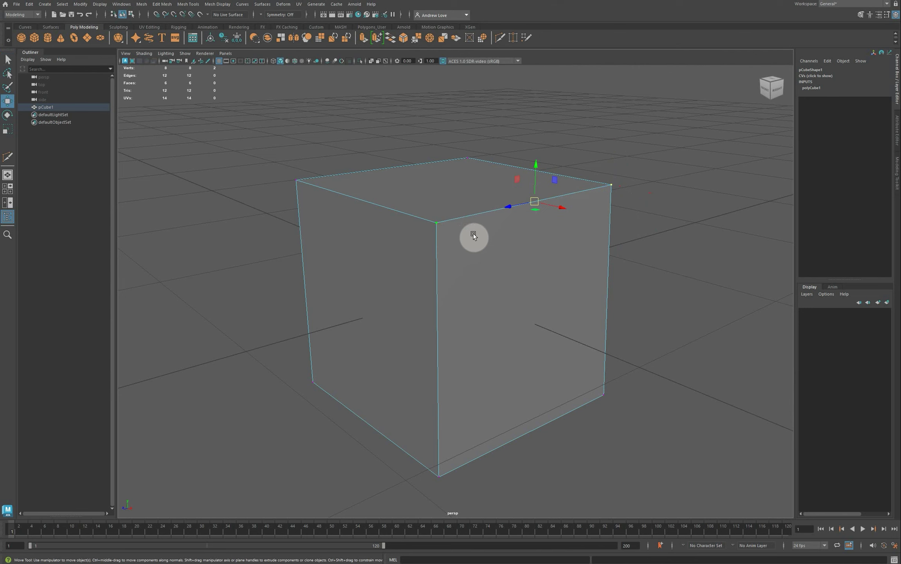
key(r)
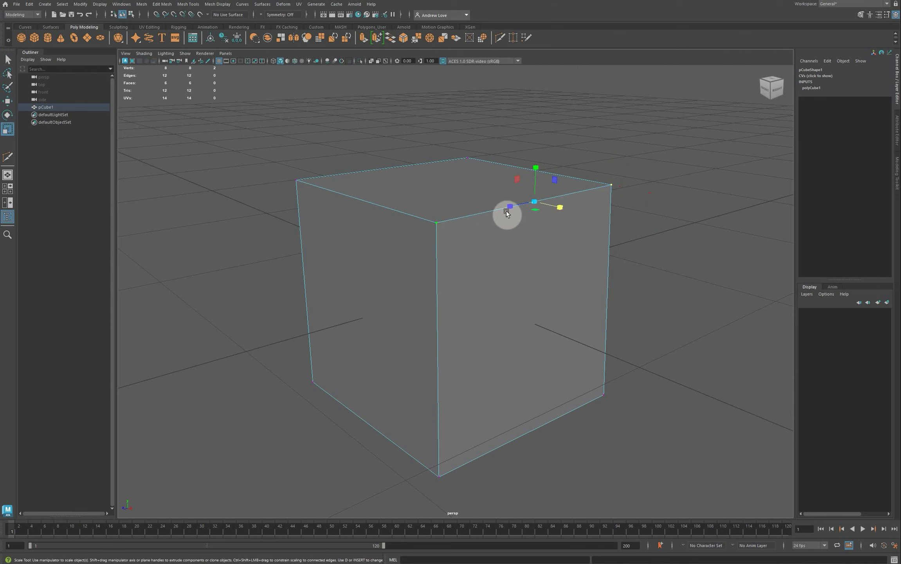
mouse_move(506, 211)
mouse_down()
mouse_move(540, 198)
mouse_move(506, 207)
mouse_up()
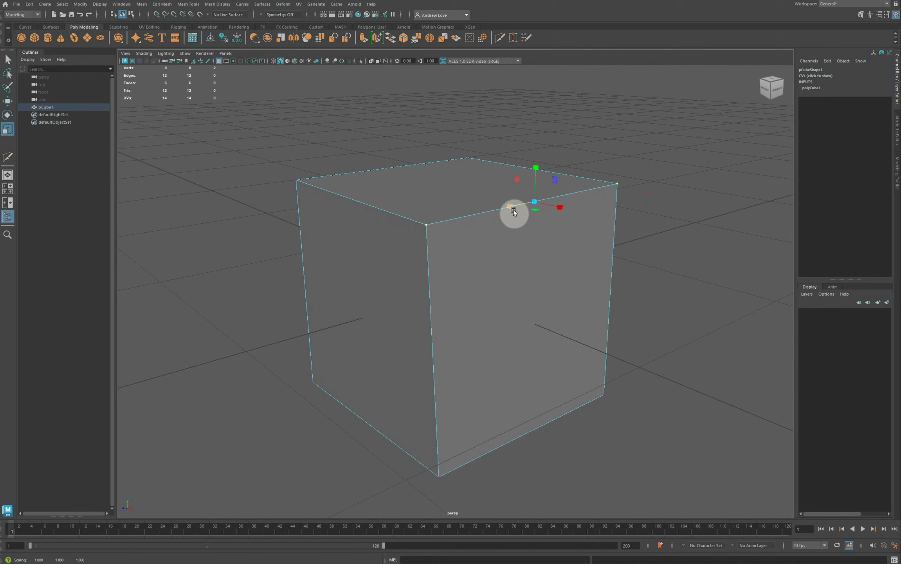
key(e)
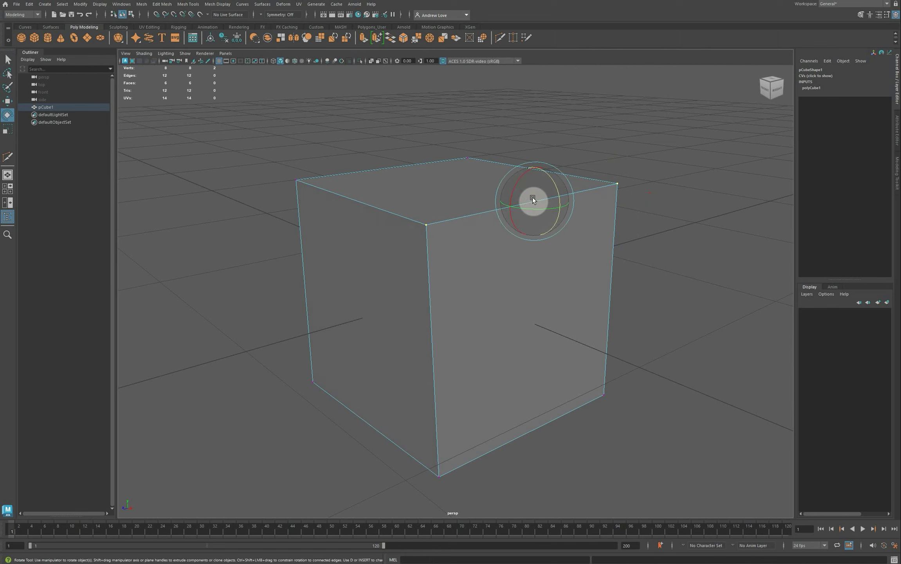
mouse_move(532, 197)
mouse_down()
mouse_move(540, 205)
mouse_move(533, 193)
mouse_up()
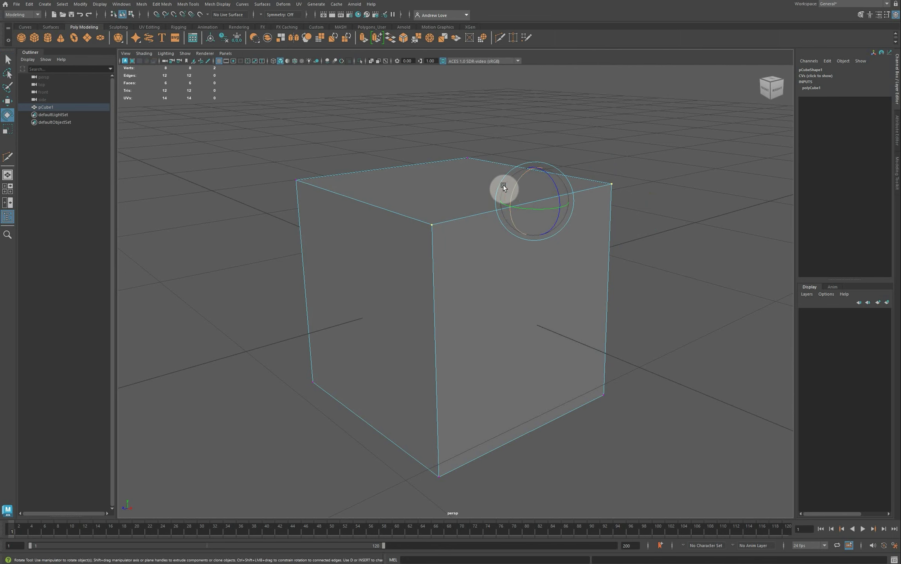
In edge mode, select the near vertical edge and the adjoining top edge, then move, rotate and scale them.
right_click(480, 188)
click(480, 166)
click(435, 313)
shift+click(498, 214)
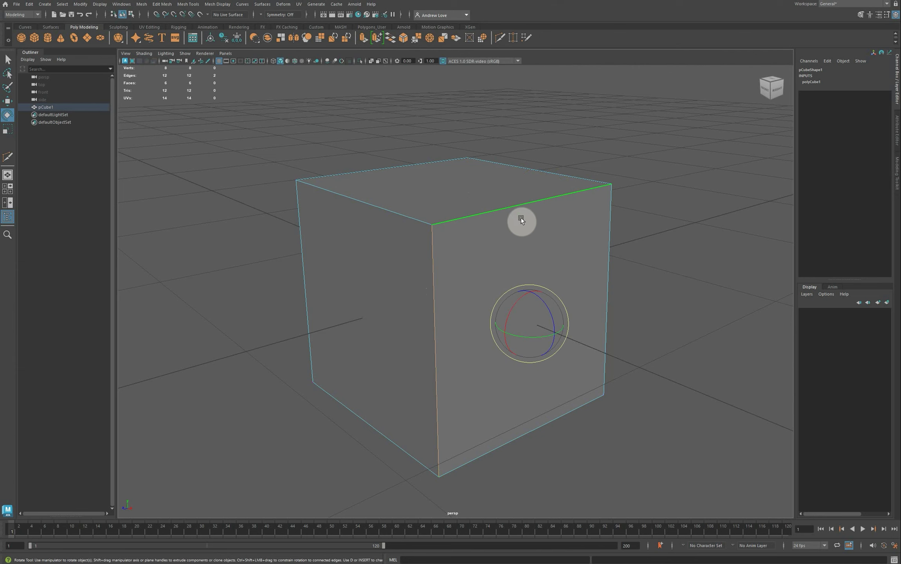
key(w)
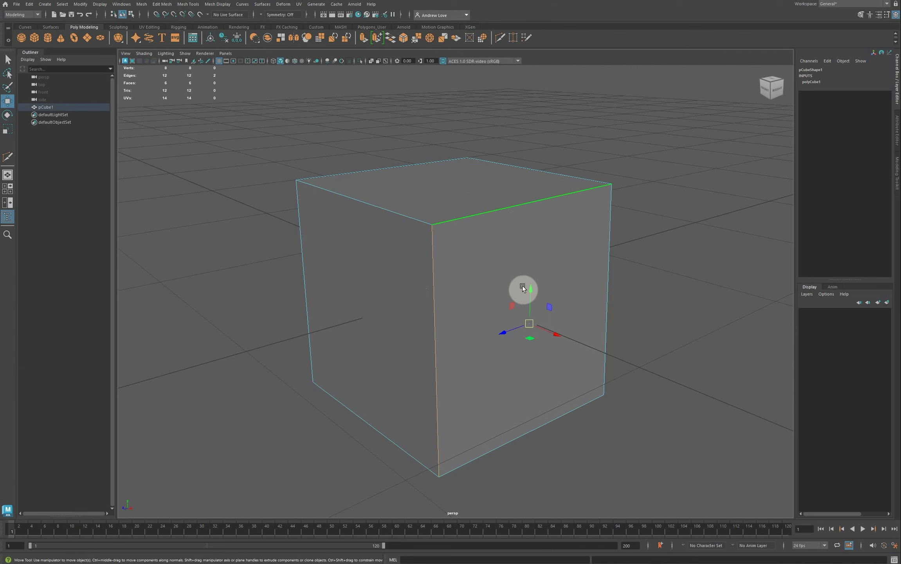
mouse_move(530, 292)
mouse_down()
mouse_move(529, 259)
mouse_move(531, 297)
mouse_move(453, 272)
mouse_move(521, 286)
mouse_up()
key(e)
key(r)
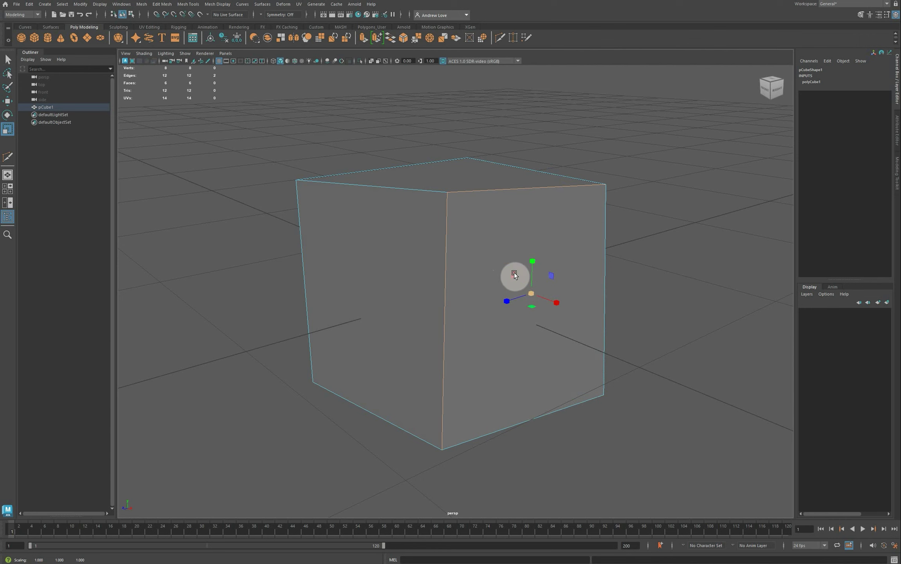
In face mode, select the cube's left side face and move it outward from the cube.
right_click(505, 242)
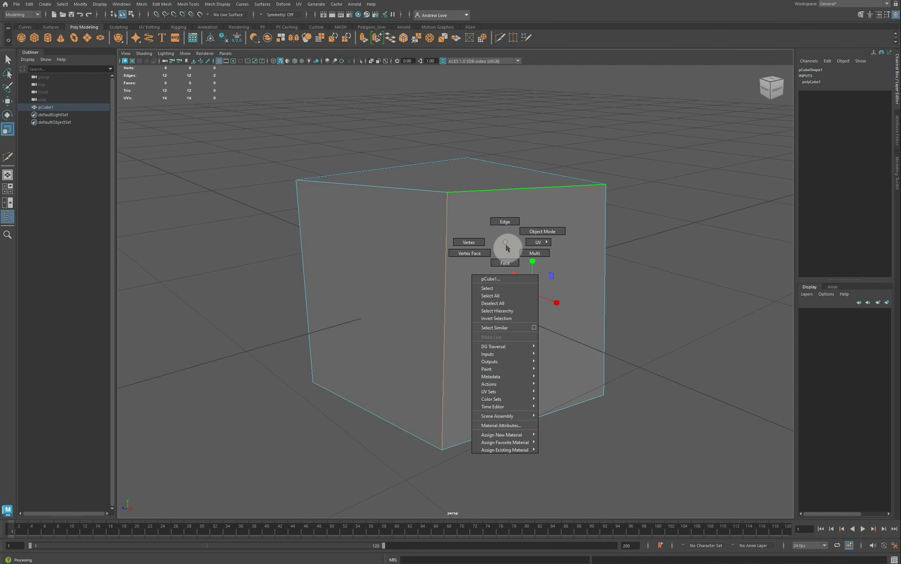
click(510, 261)
click(510, 262)
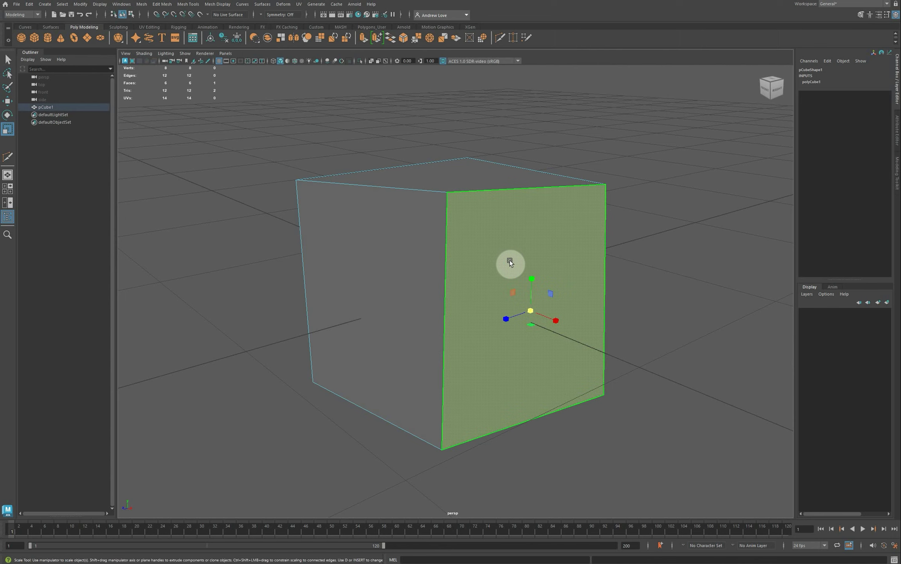
click(386, 290)
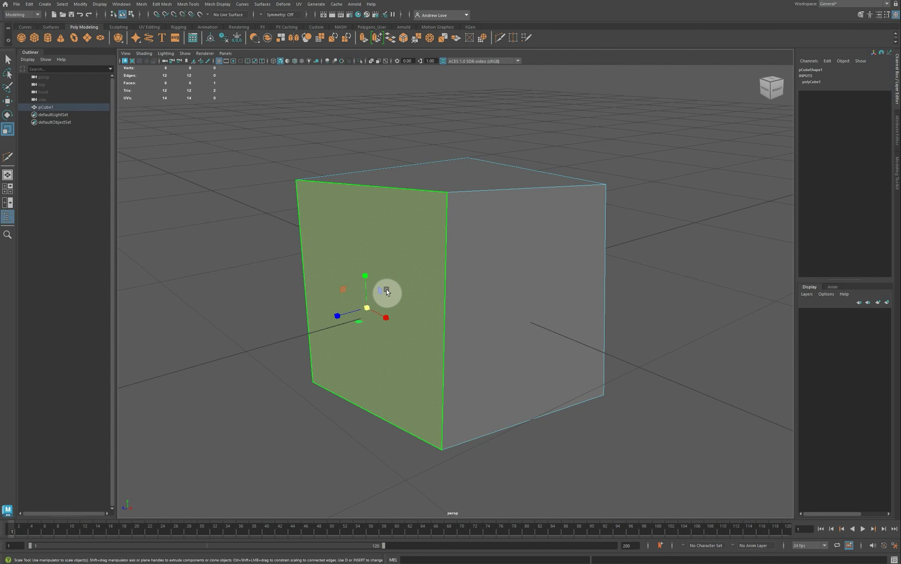
key(w)
drag(369, 309, 349, 277)
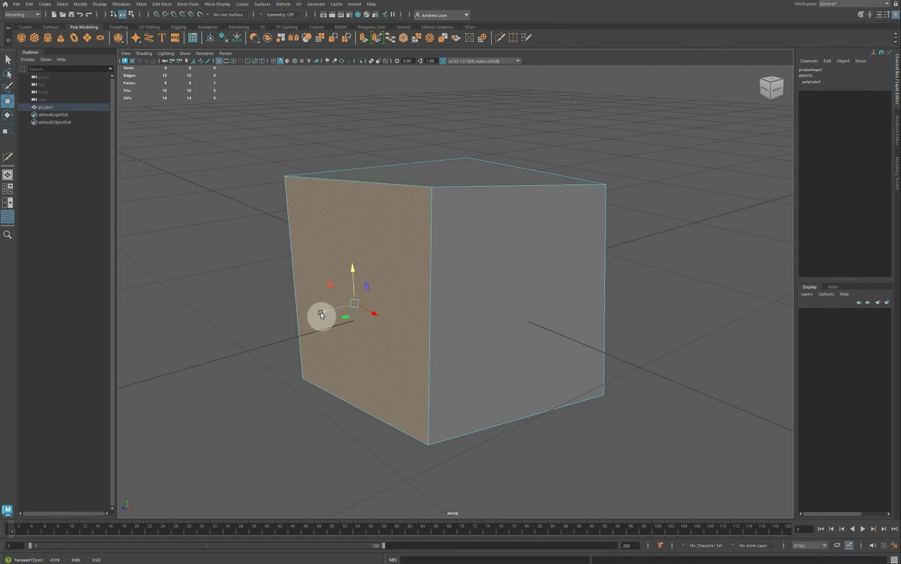
drag(370, 316, 352, 309)
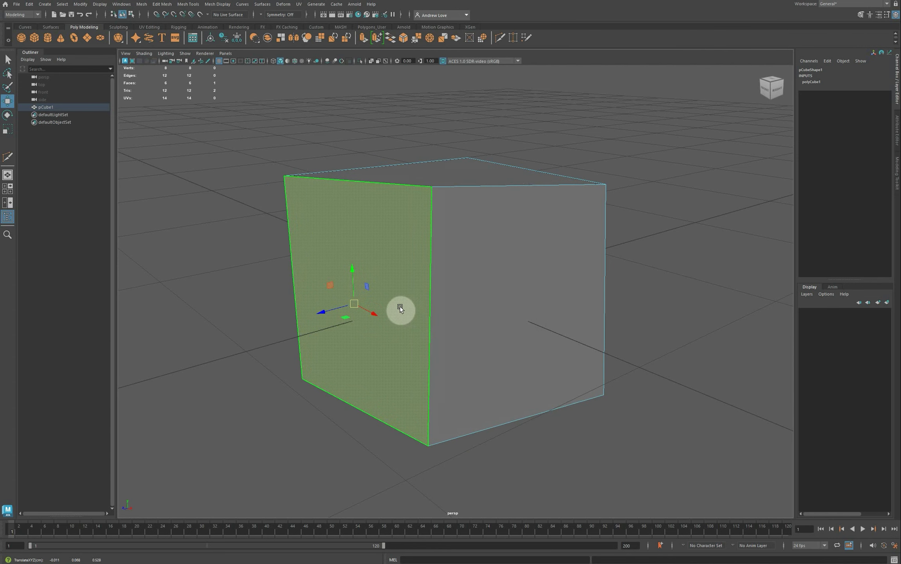
Scale the cube's left side face taller and return to object mode.
key(r)
mouse_move(352, 272)
mouse_down()
mouse_move(348, 254)
mouse_move(353, 265)
mouse_up()
drag(354, 304, 324, 310)
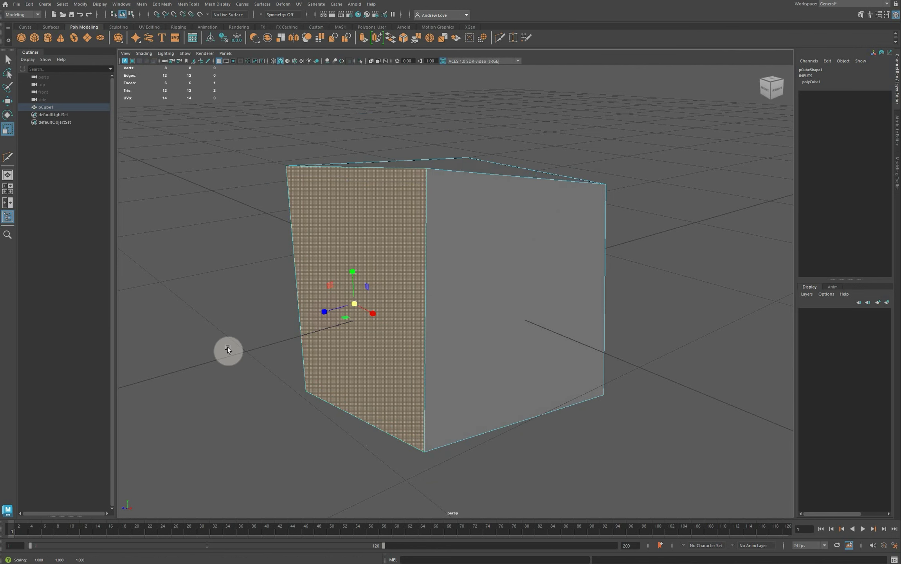
right_drag(403, 231, 422, 224)
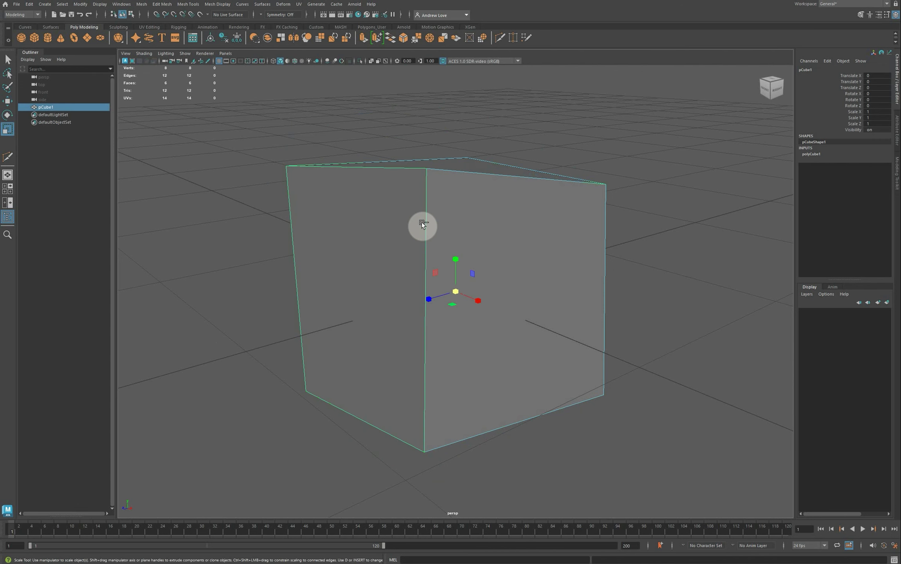
Undo the vertex, edge and face transformations to restore the original cube, and return to object mode.
key(ctrl+z)
key(ctrl+z)
key(ctrl+z)
key(ctrl+z)
key(ctrl+z)
key(ctrl+z)
key(ctrl+z)
key(ctrl+z)
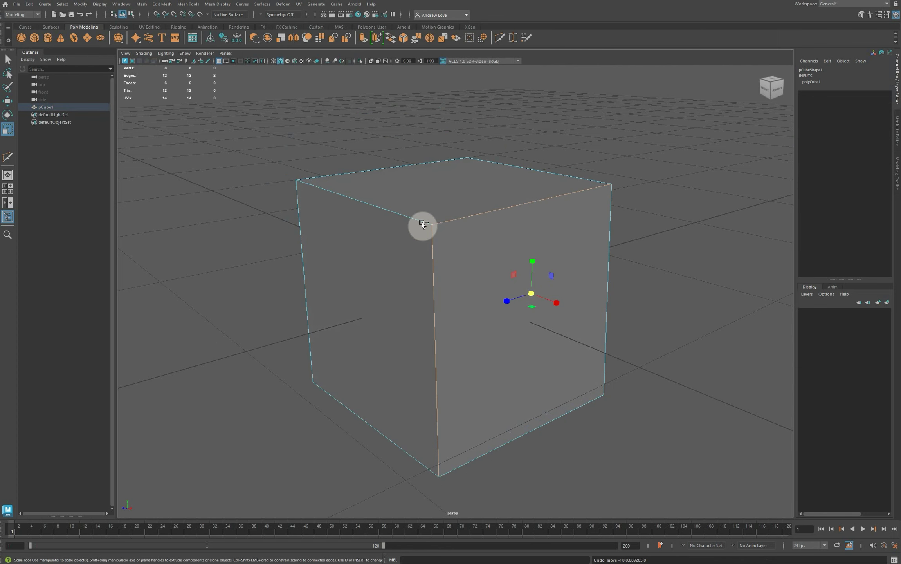
key(ctrl+z)
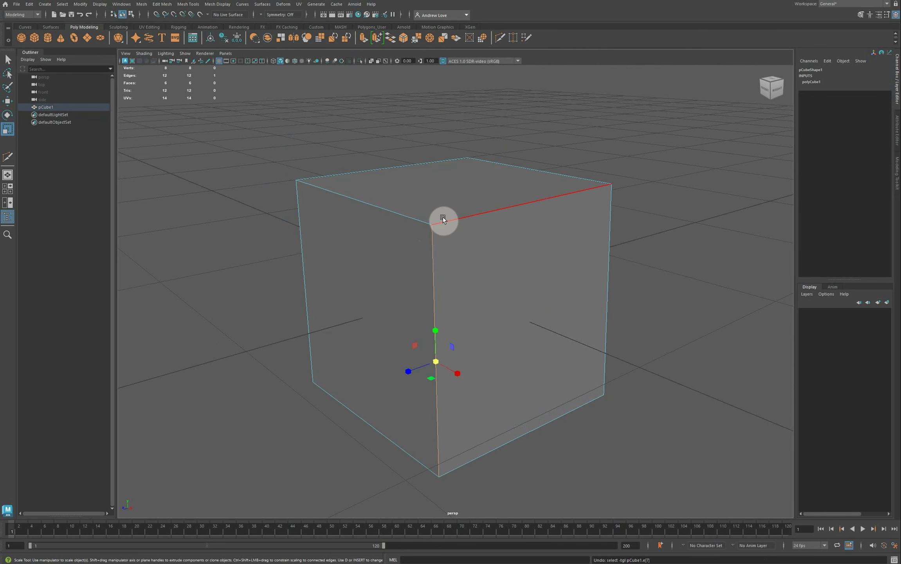
right_drag(443, 217, 484, 204)
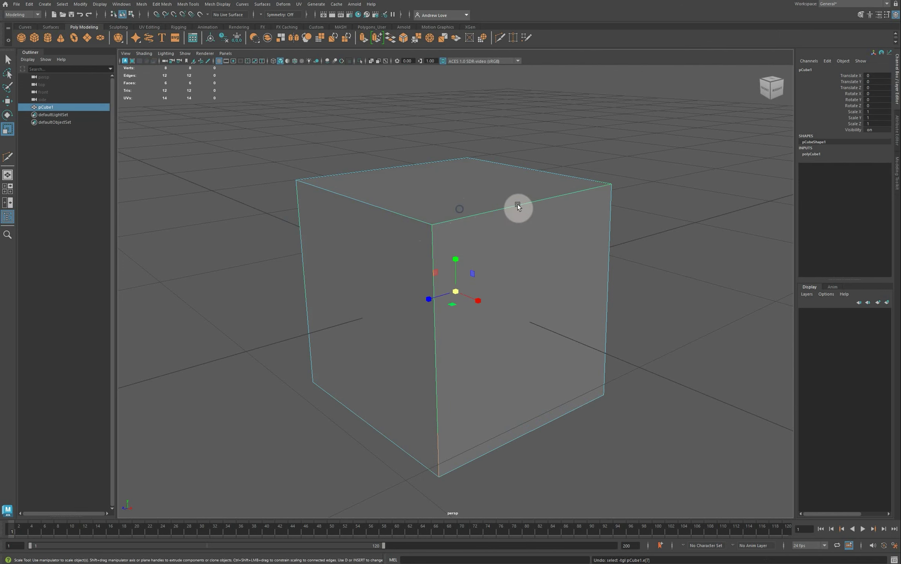
Expand the cube's polyCube1 creation settings and set its width, height and depth to 1.5.
click(814, 154)
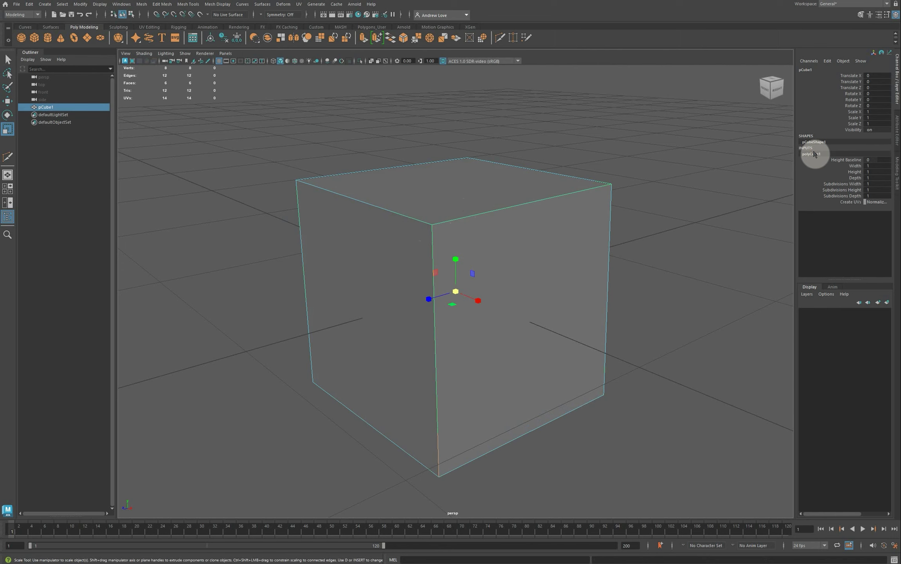
drag(871, 167, 876, 179)
double_click(874, 179)
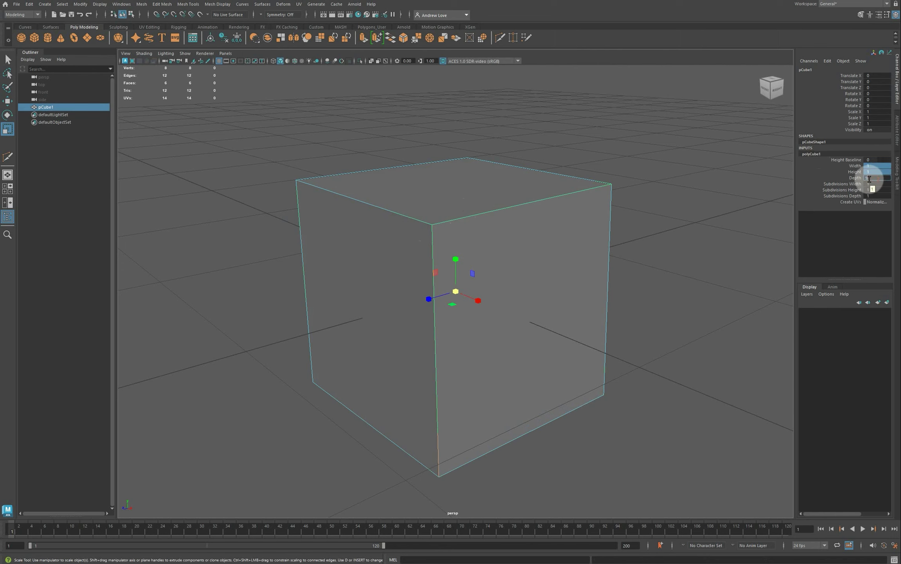
text(1.5)
key(Return)
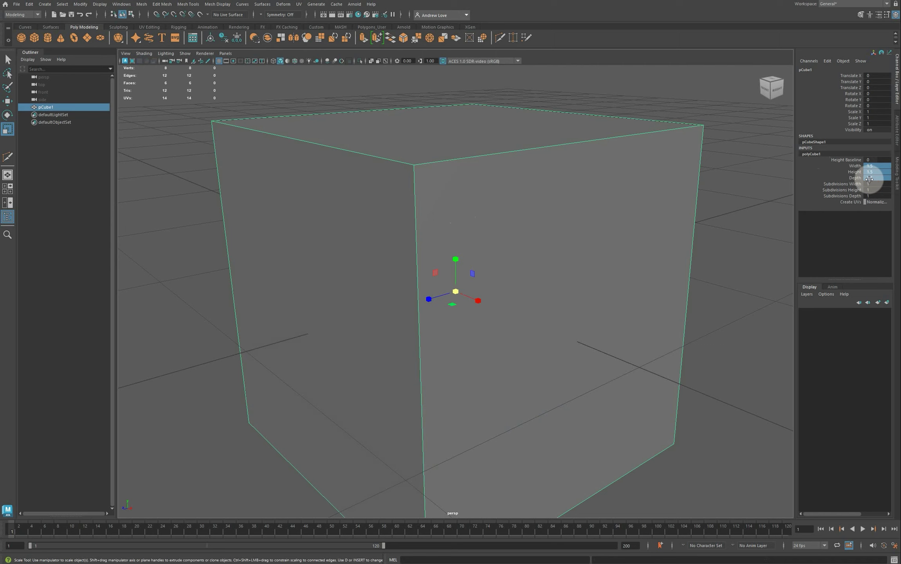
Set the cube's width, height and depth all back to 1.
double_click(881, 166)
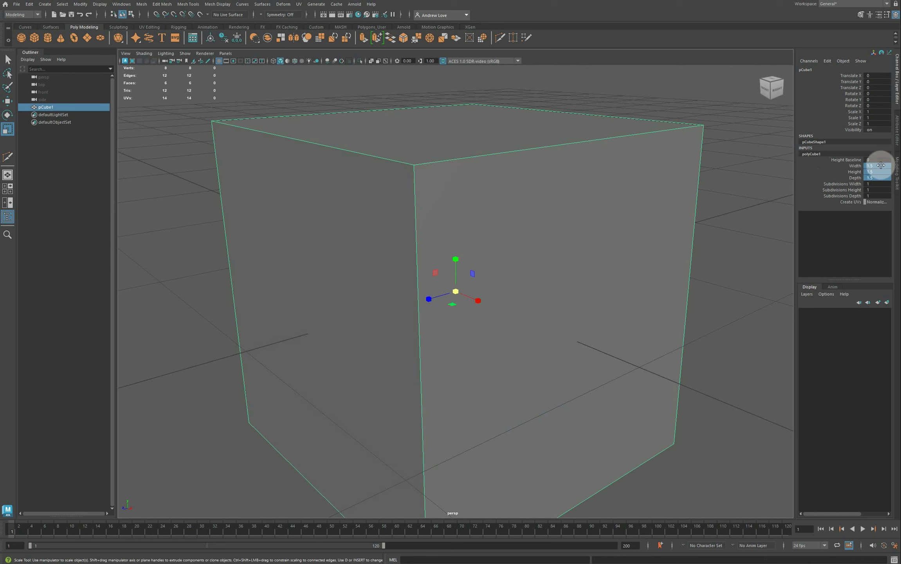
drag(883, 164, 884, 178)
text(1)
key(Return)
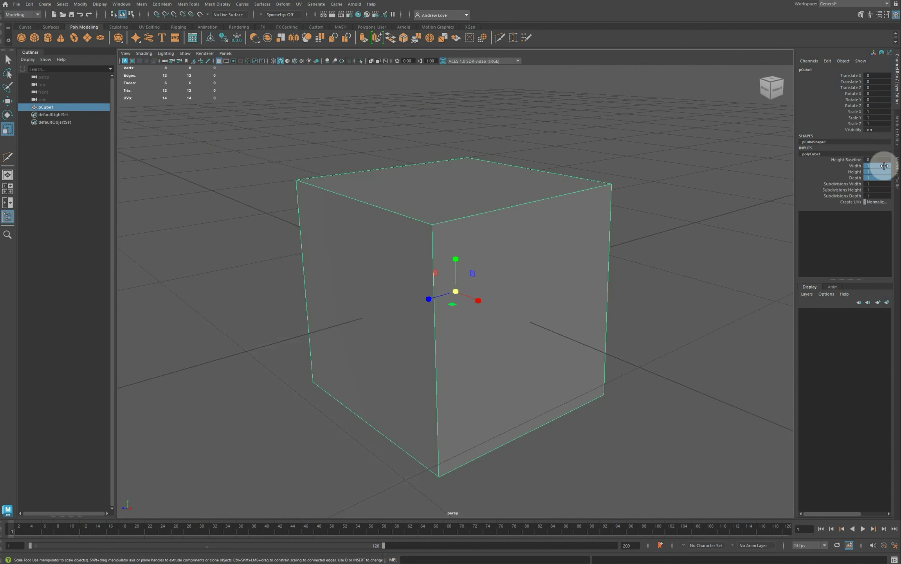
Increase only the cube's height, then set the height back to 1.
double_click(884, 172)
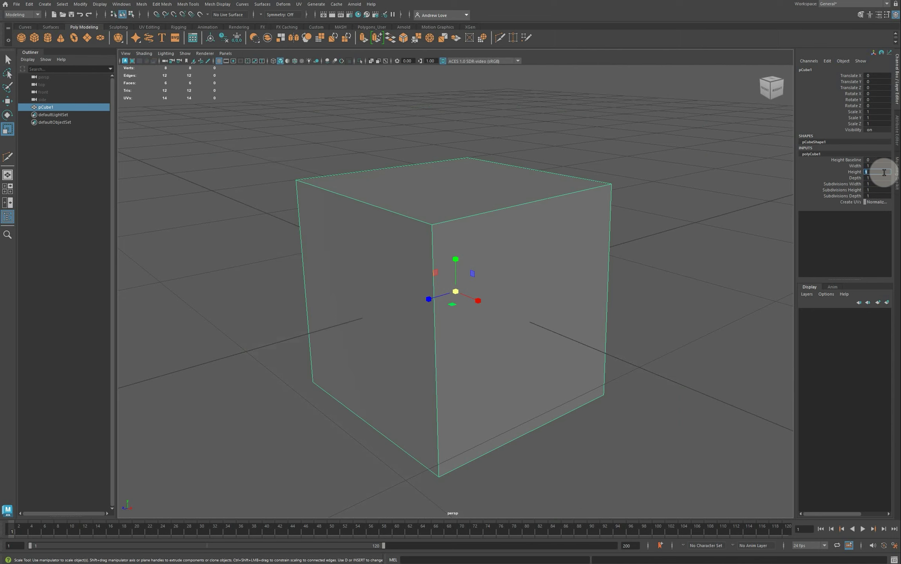
key(Return)
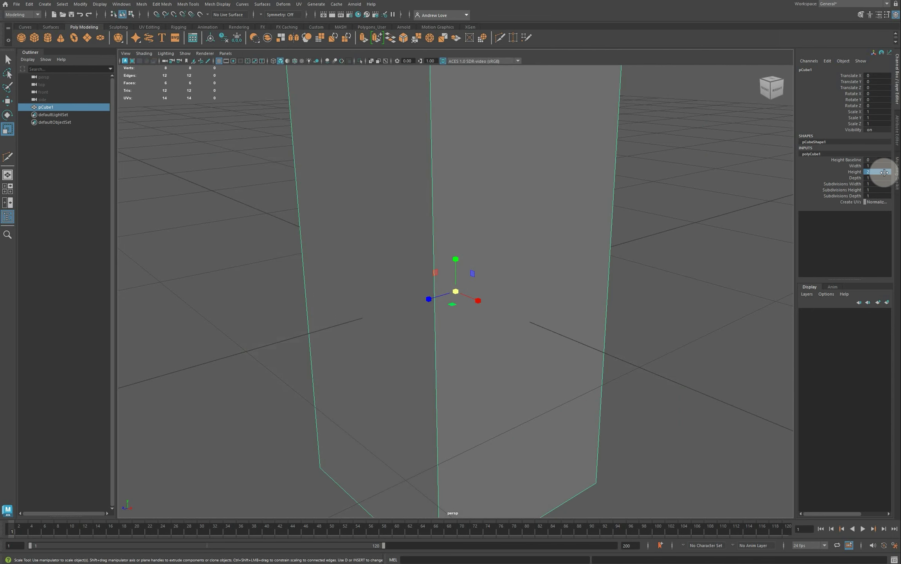
double_click(884, 172)
text(1)
key(Return)
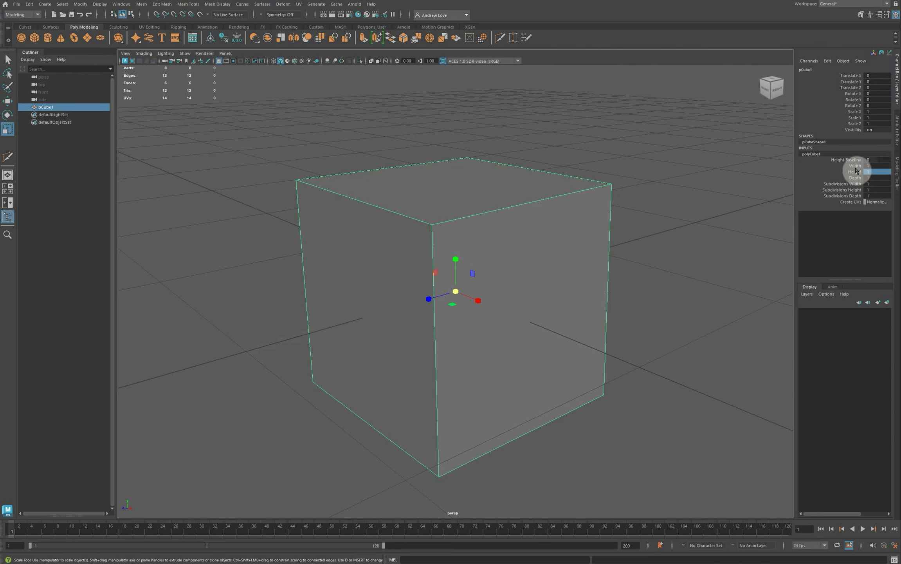
Adjust the cube's width, height and depth together interactively, returning all three to 1.
drag(855, 166, 856, 178)
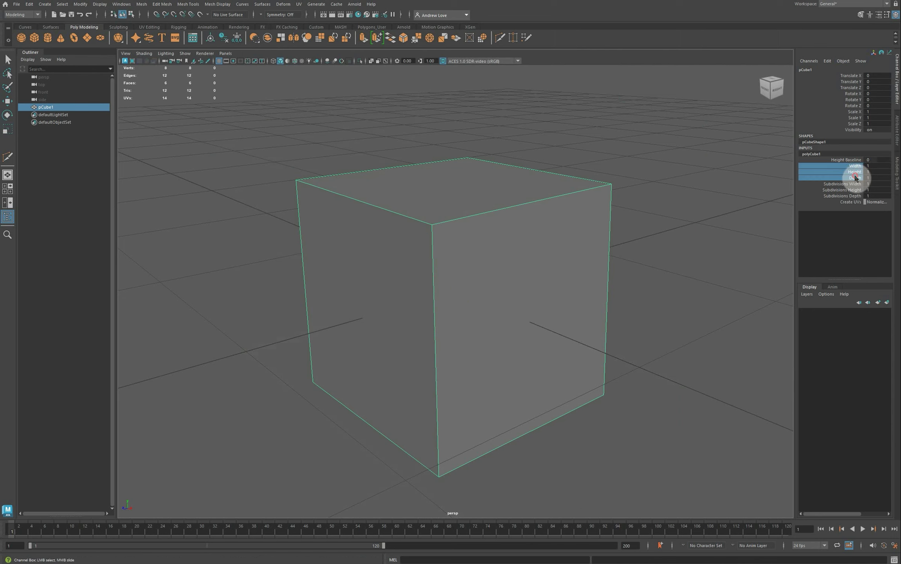
middle_drag(725, 165, 726, 167)
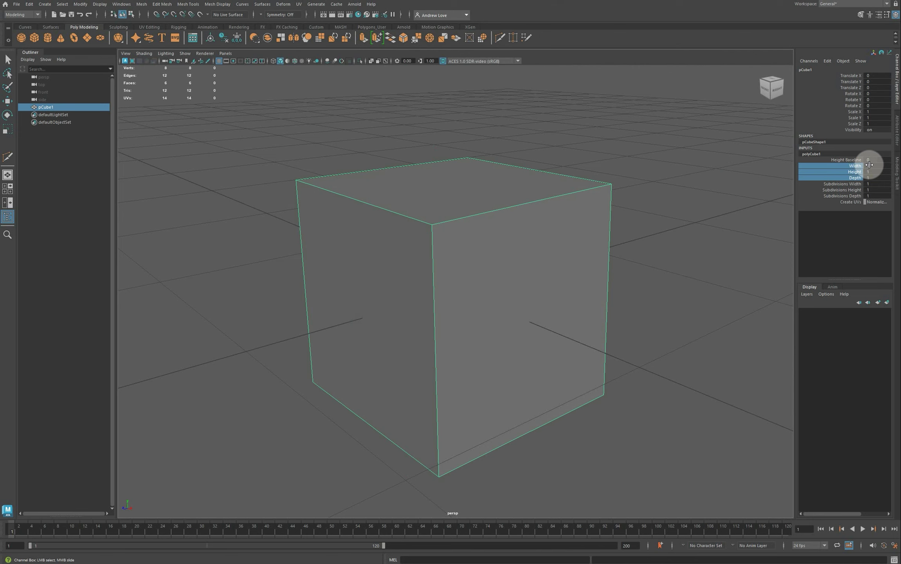
Switch the cube's smooth mesh preview on and off twice to compare it with the unsmoothed shape.
key(3)
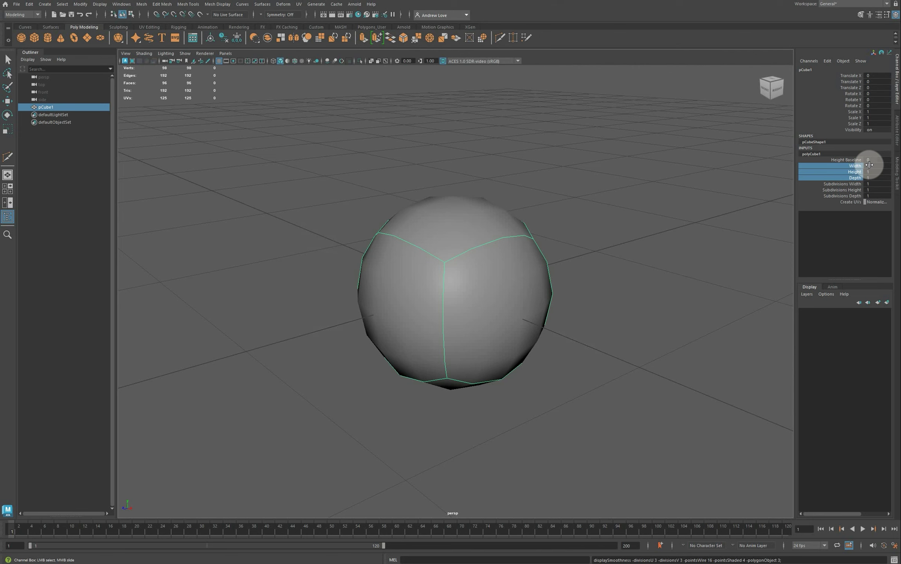
key(1)
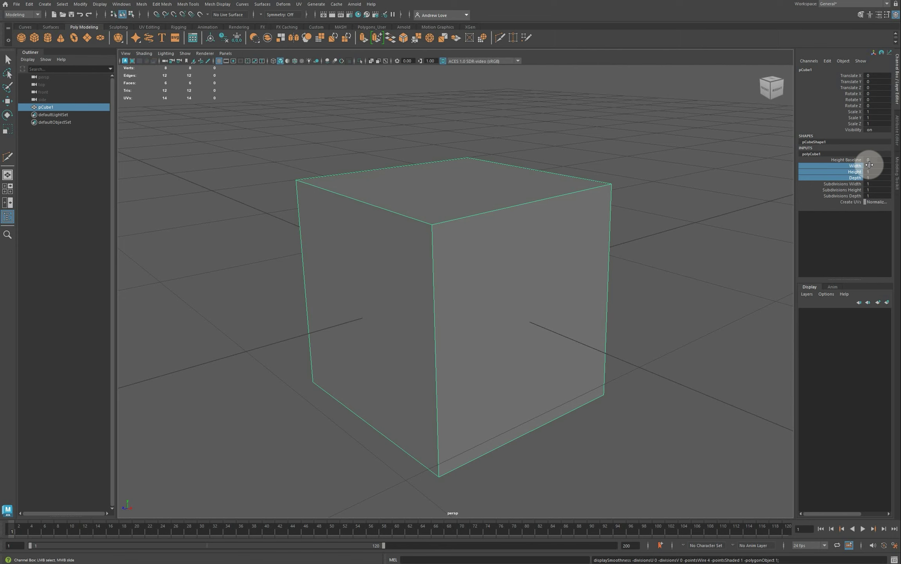
key(3)
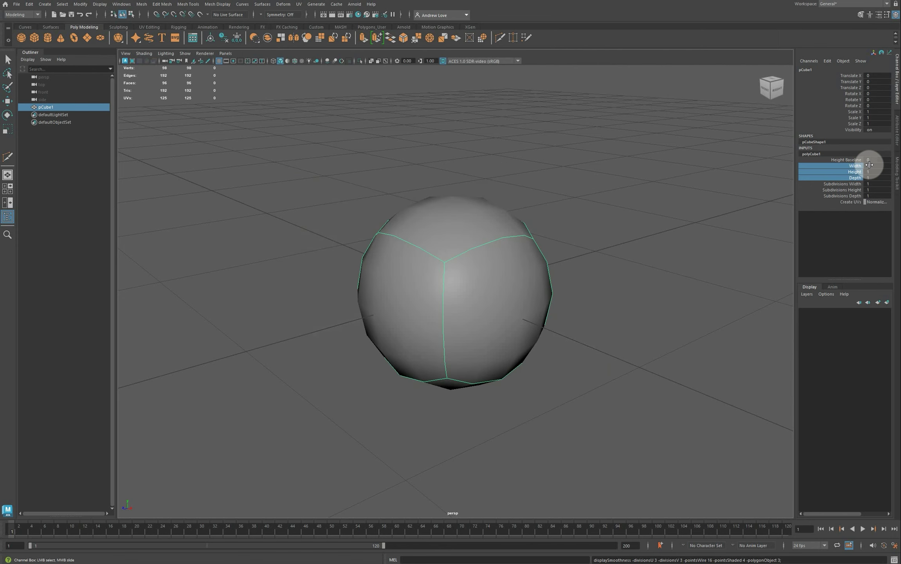
key(1)
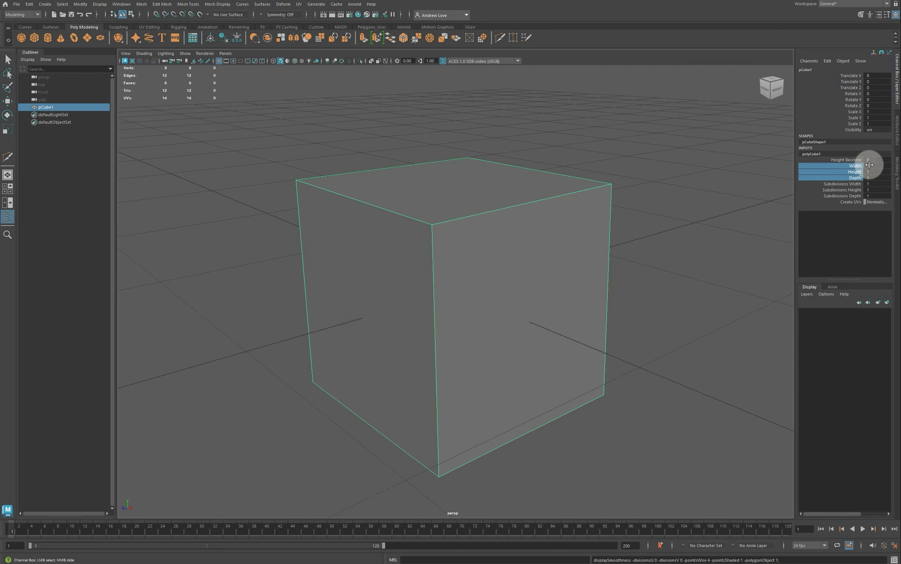
Set the cube's height subdivisions to 3 and display it in smooth mesh preview.
click(850, 189)
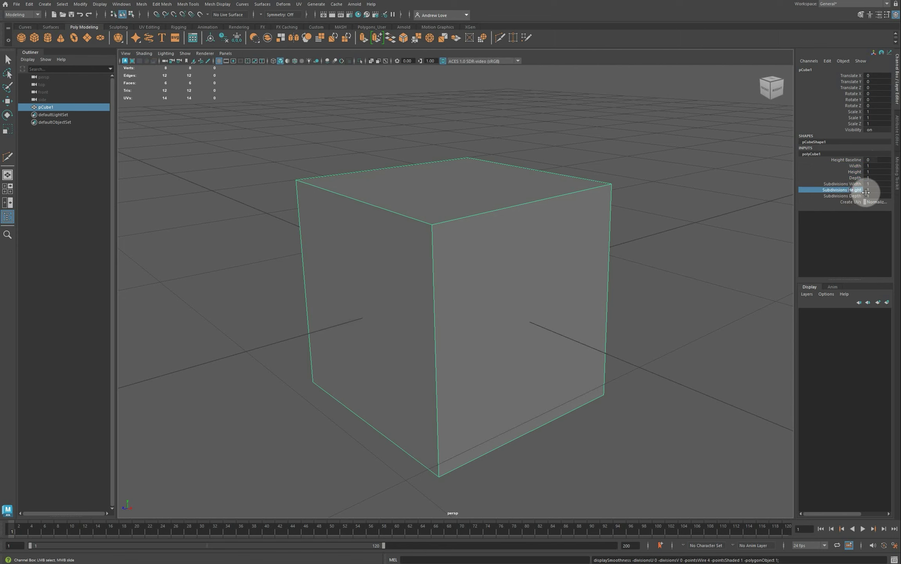
middle_drag(704, 179, 713, 180)
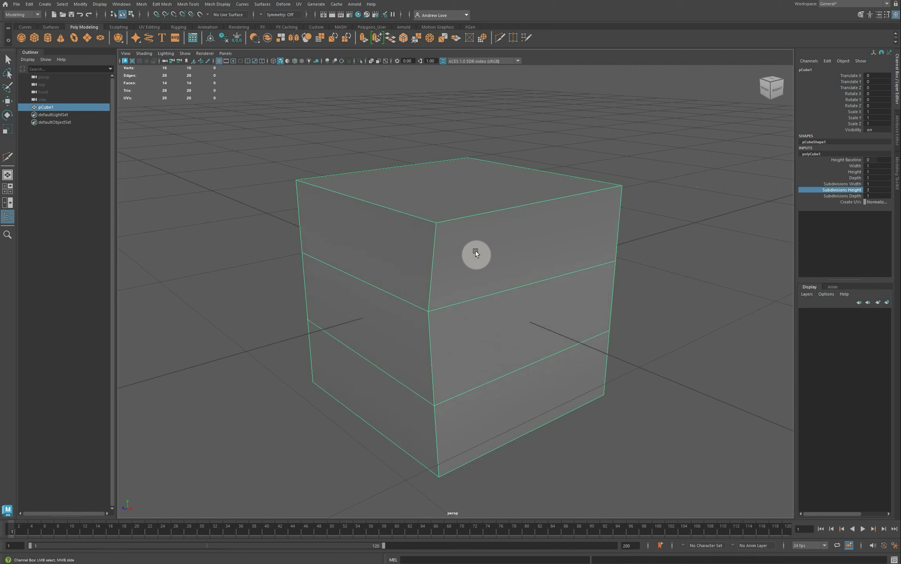
key(3)
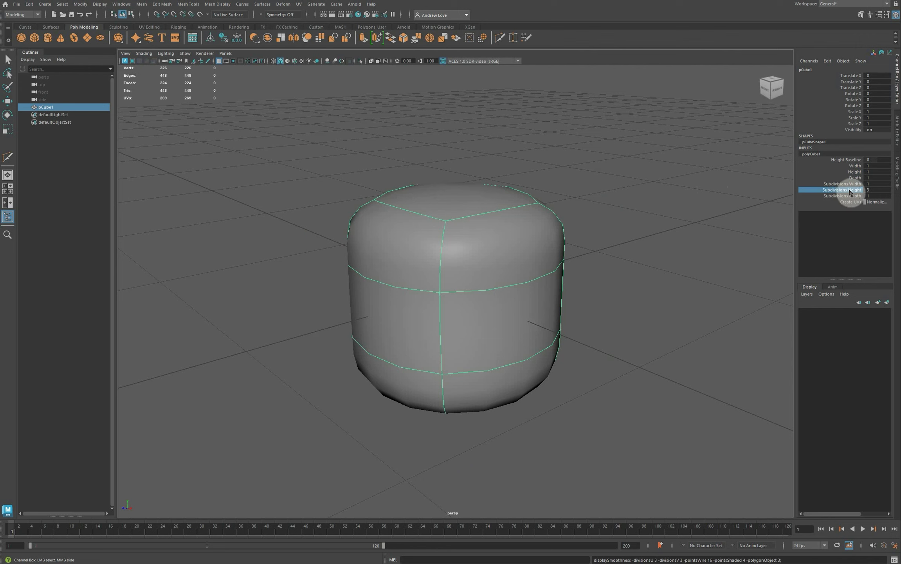
Set the cube's depth subdivisions and width subdivisions to 3 each.
click(827, 196)
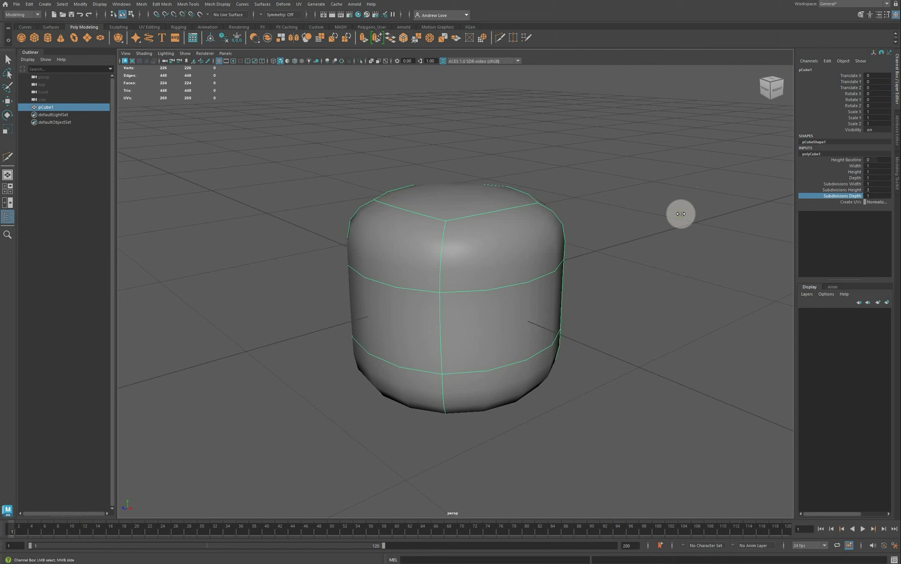
middle_drag(686, 215, 686, 214)
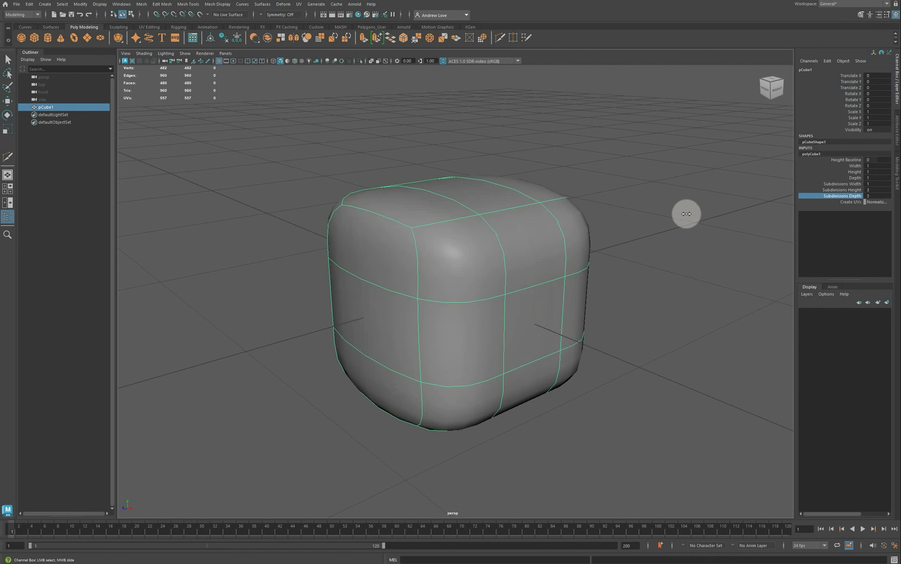
click(826, 184)
middle_drag(642, 197, 649, 197)
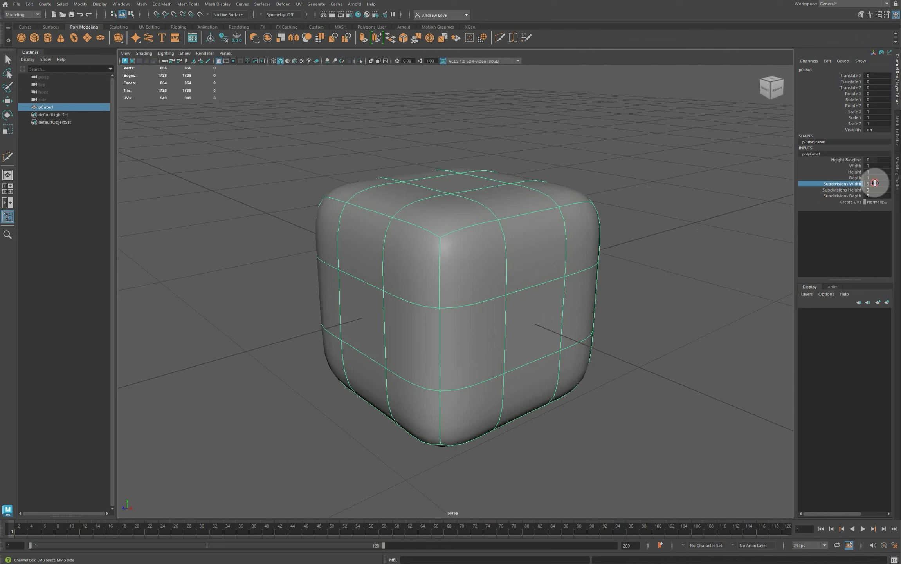
Set the width, height and depth subdivisions to 10, then deselect the cube to inspect its smoothed surface and reselect it.
drag(877, 184, 878, 195)
text(10)
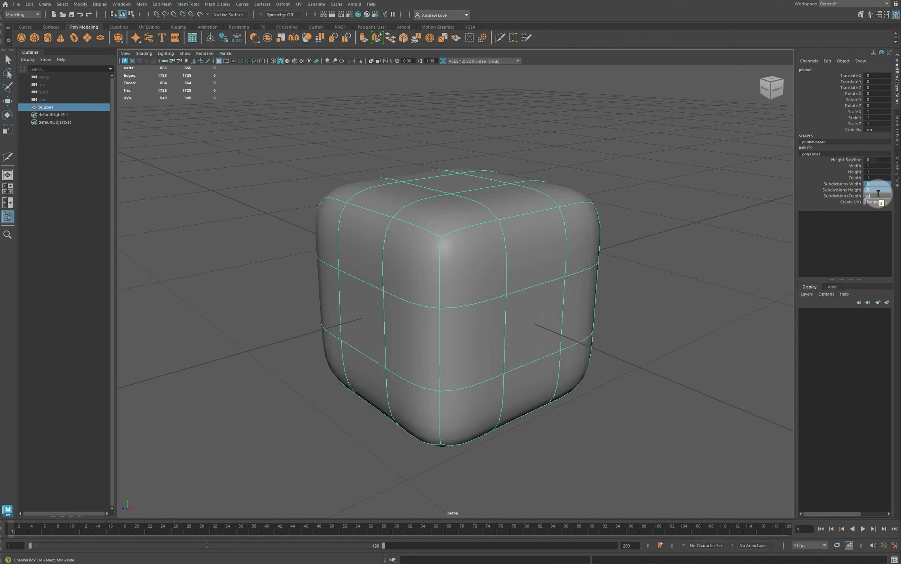
key(Return)
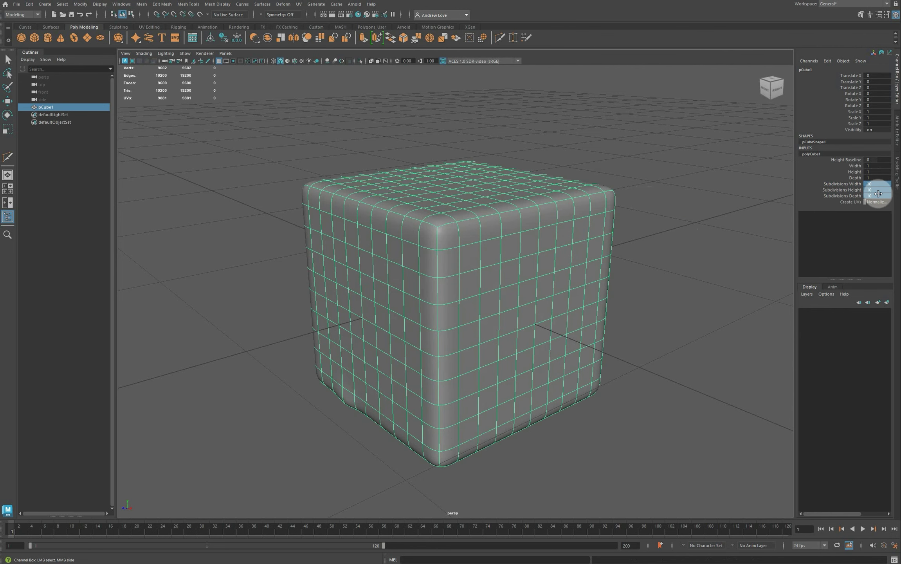
key(r)
click(691, 206)
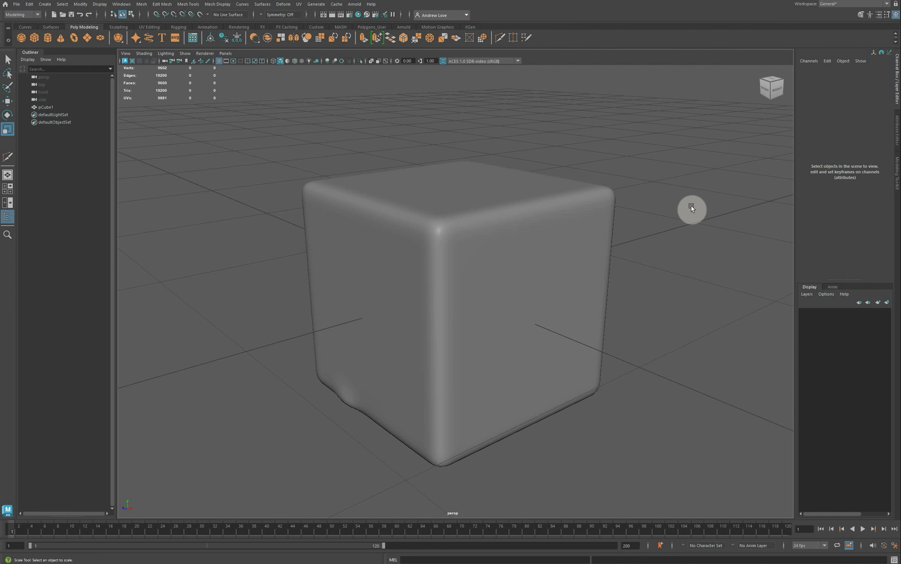
click(596, 253)
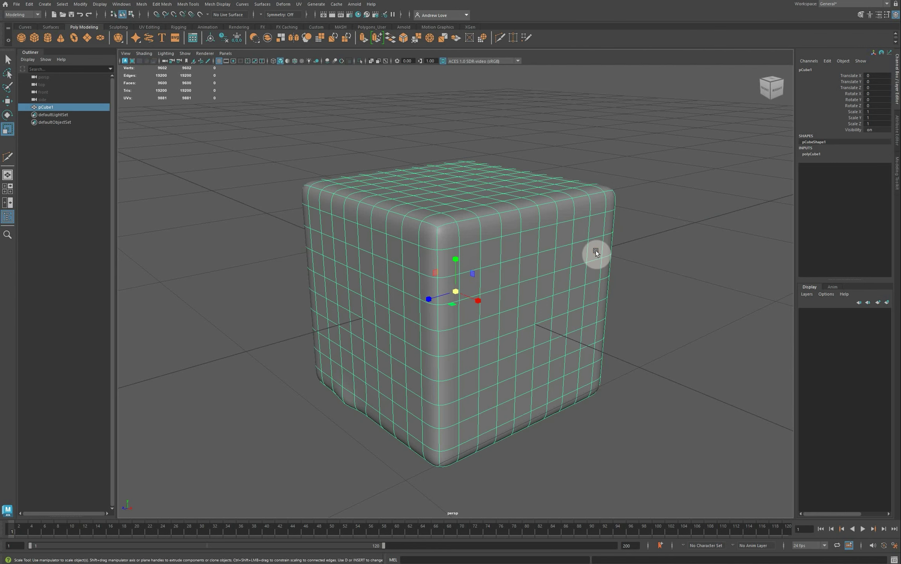
Set the cube's width, height and depth subdivisions to 3 and turn off smooth mesh preview.
click(815, 154)
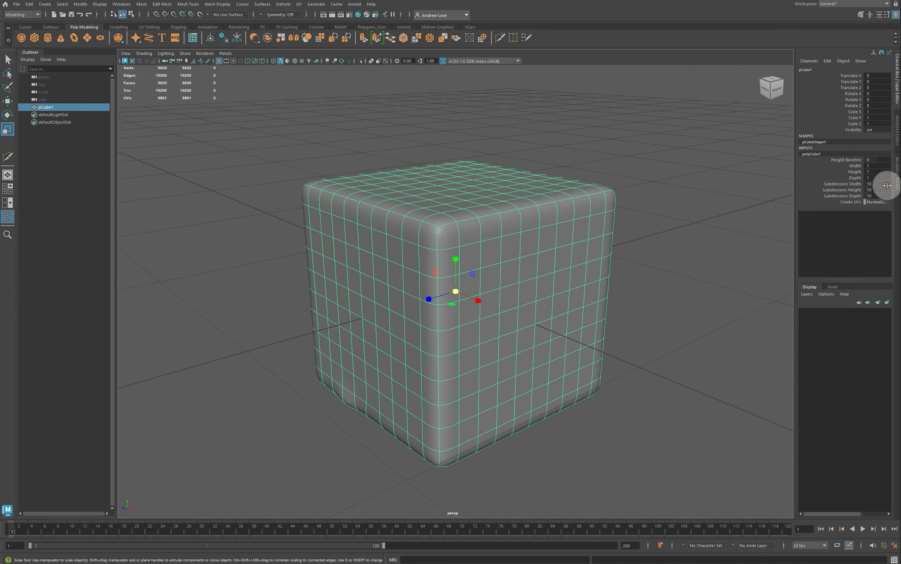
drag(888, 184, 884, 196)
text(3)
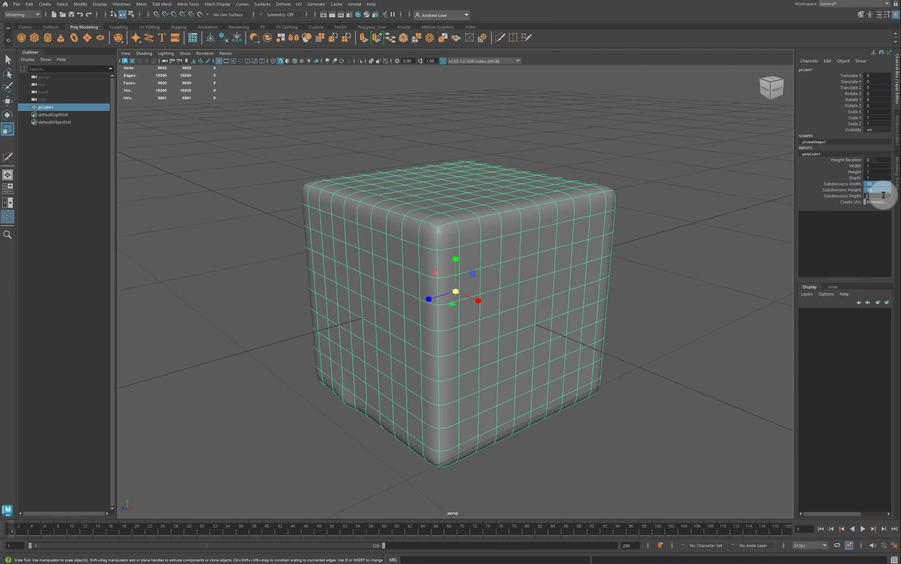
key(Return)
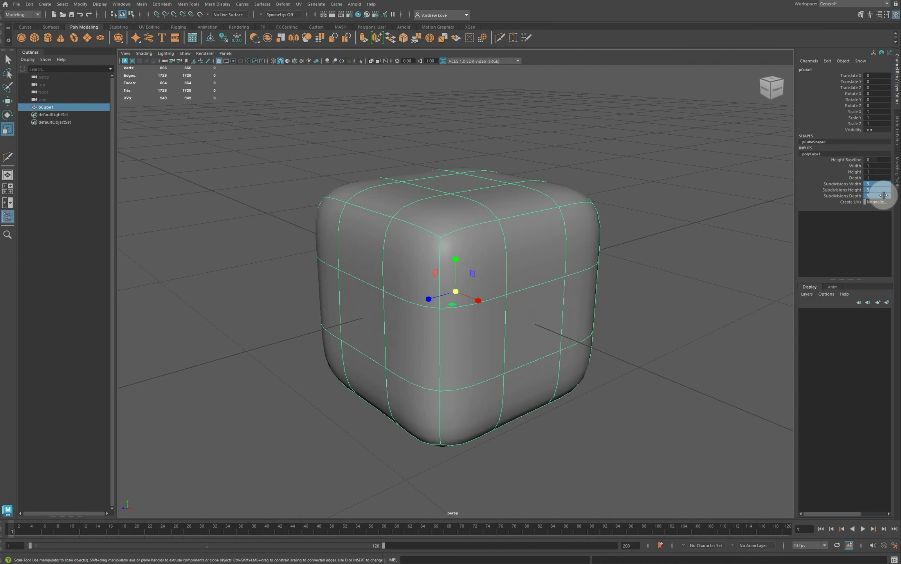
key(1)
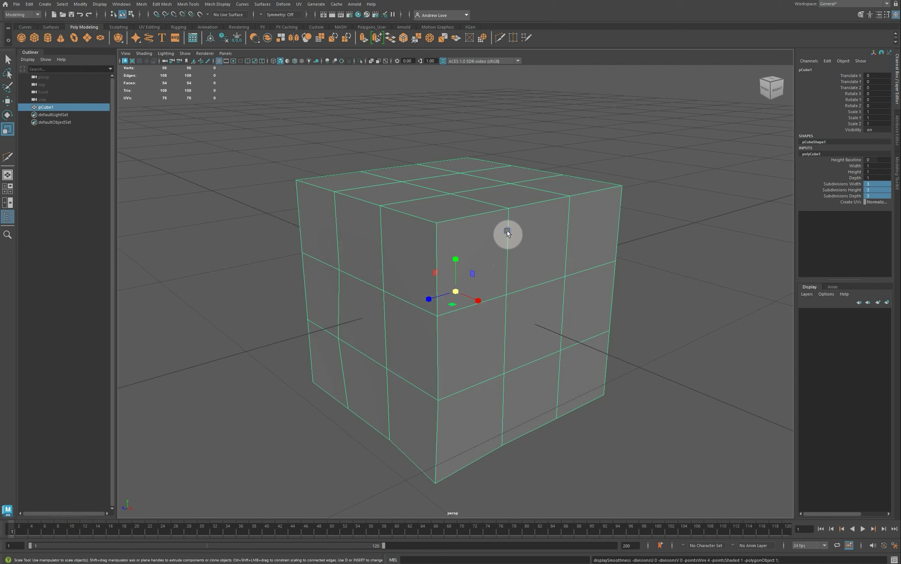
In edge mode, select the full vertical edge loop nearest the cube's front corner on its right side, and display the cube as wireframe.
right_drag(507, 231, 509, 215)
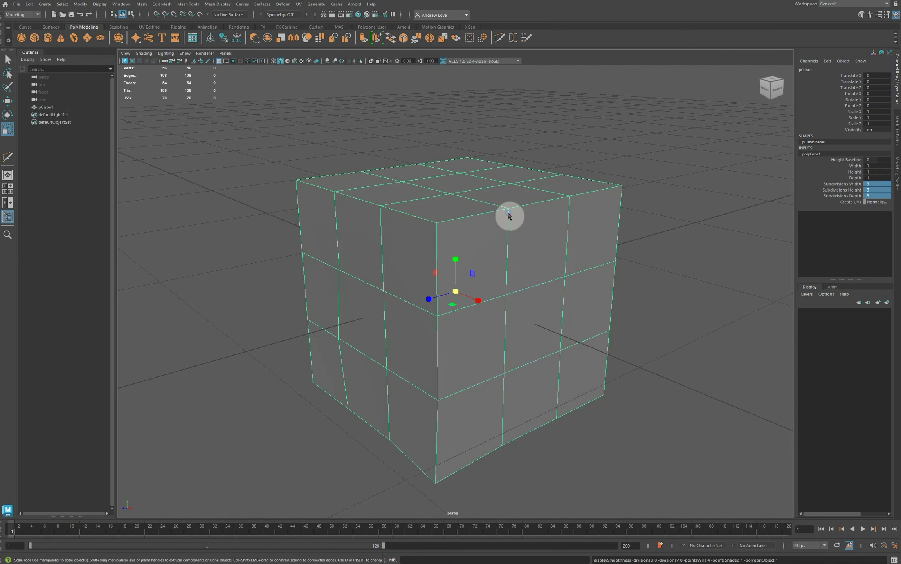
click(509, 235)
click(516, 351)
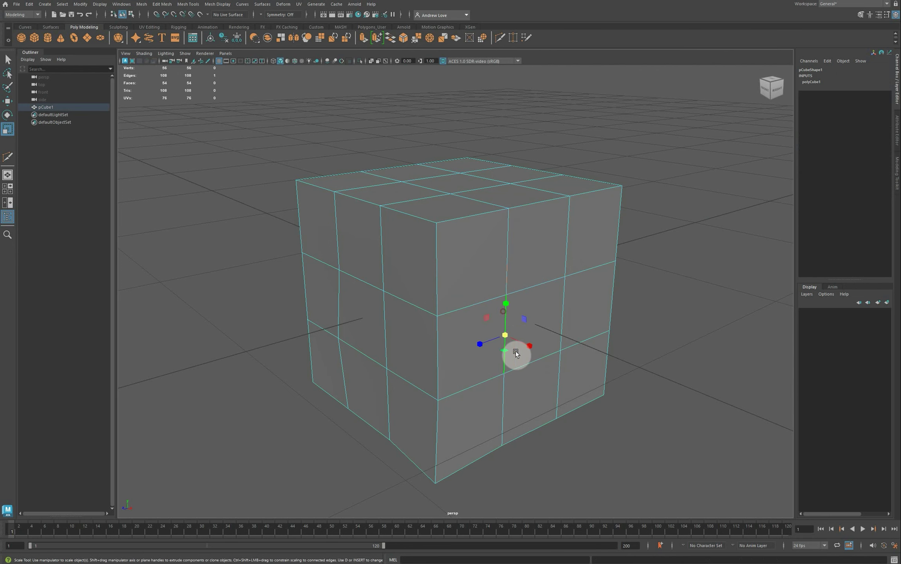
click(503, 394)
click(509, 251)
double_click(508, 251)
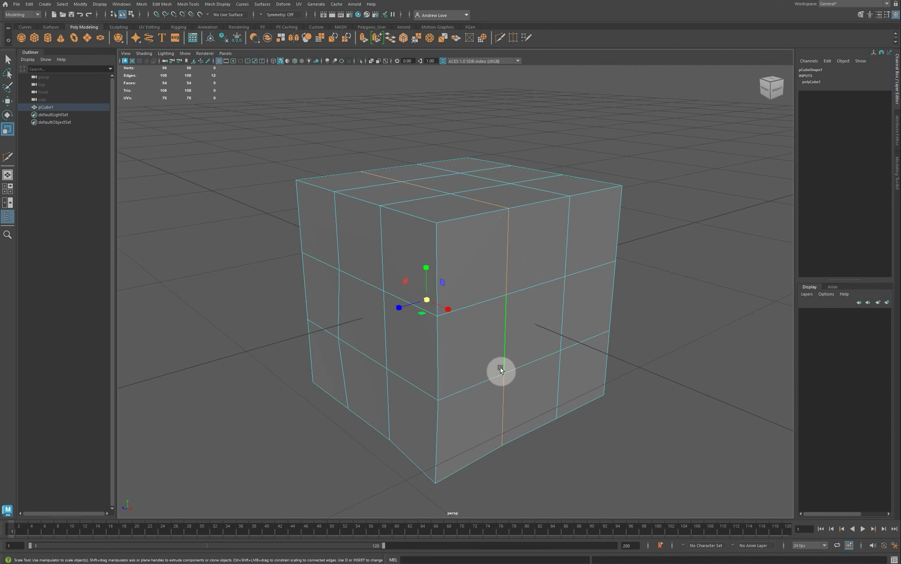
key(4)
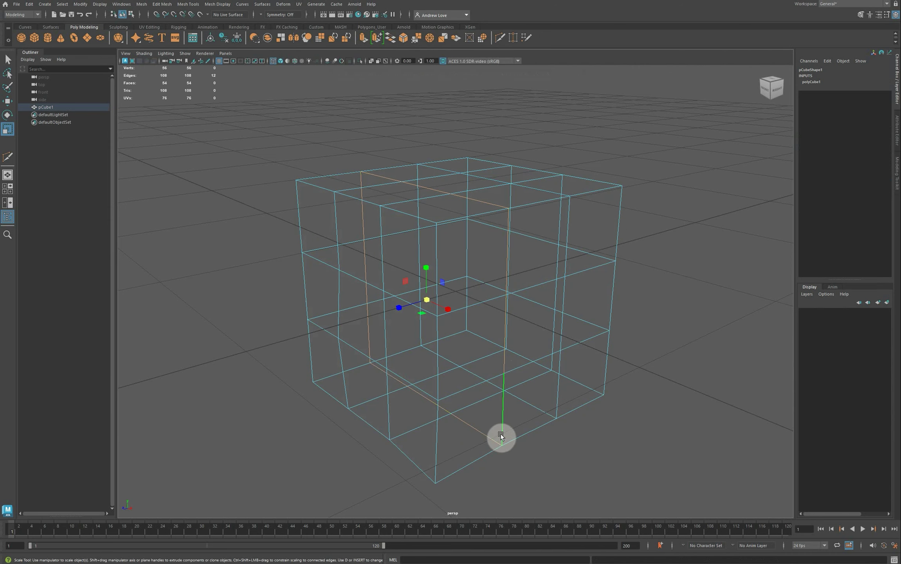
Return to shaded display, add the parallel vertical edge loop to the selection, and scale both loops outward along Z to near the cube's edges.
key(5)
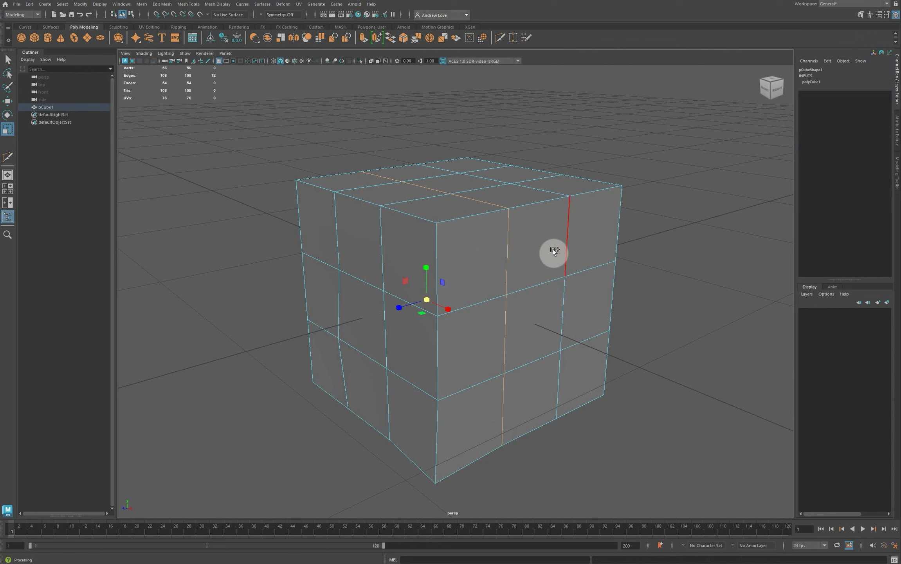
shift+double_click(569, 242)
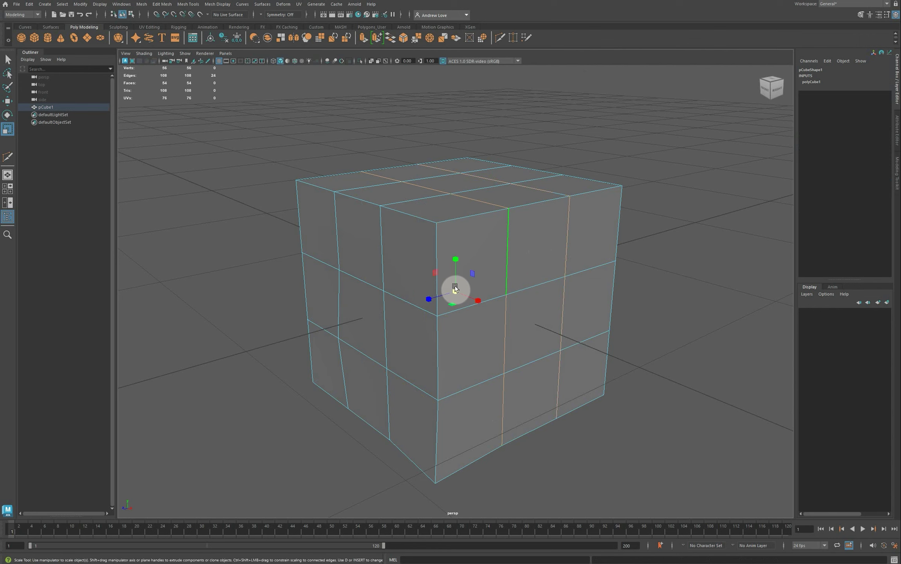
middle_drag(431, 300, 378, 304)
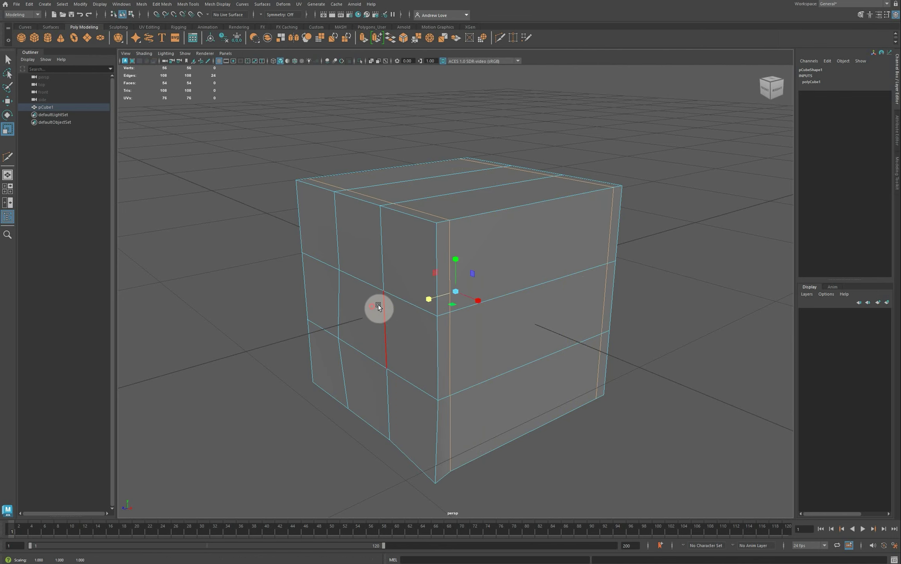
Select both horizontal edge loops around the cube and scale them apart along Y to near the top and bottom edges.
double_click(522, 289)
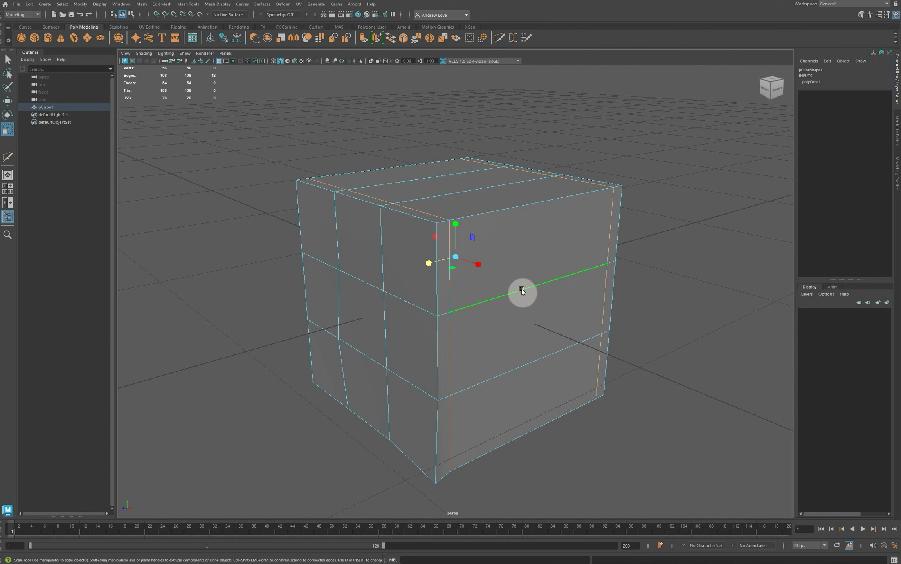
shift+double_click(540, 355)
drag(461, 262, 452, 206)
Select the two remaining inner edge loops crossing the cube's left side and top, and scale them apart along X to near the outer edges.
double_click(338, 280)
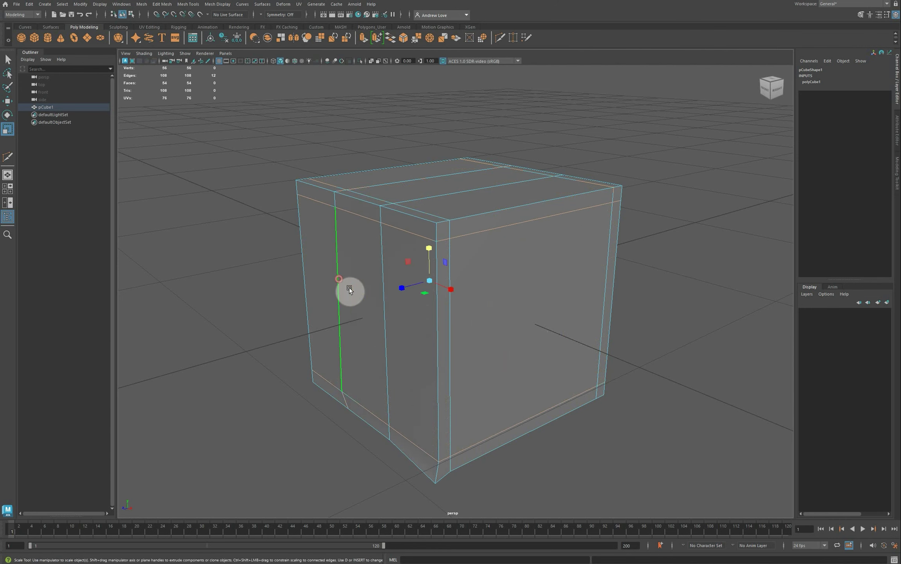
shift+click(381, 313)
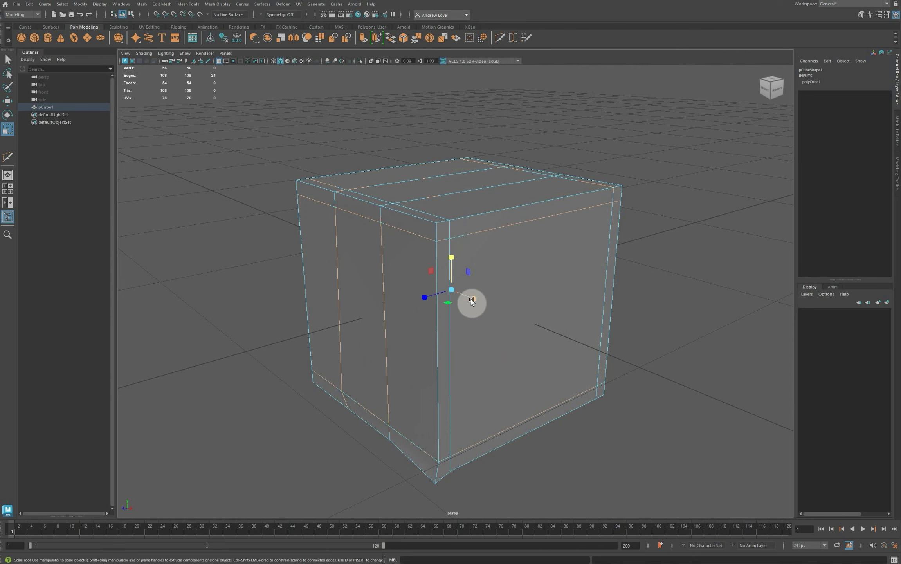
drag(474, 299, 509, 309)
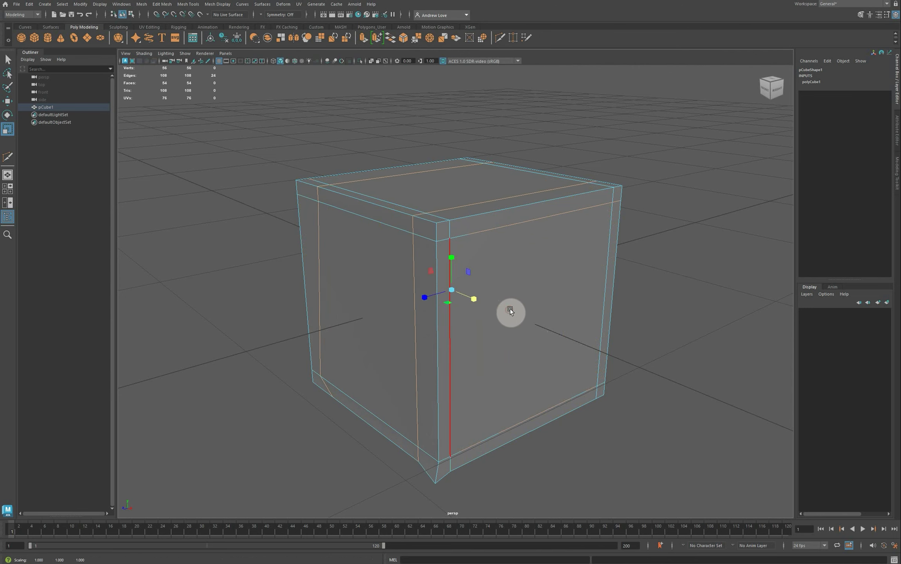
Turn on smooth mesh preview for the cube and return to object mode with nothing selected.
key(3)
click(229, 208)
key(F8)
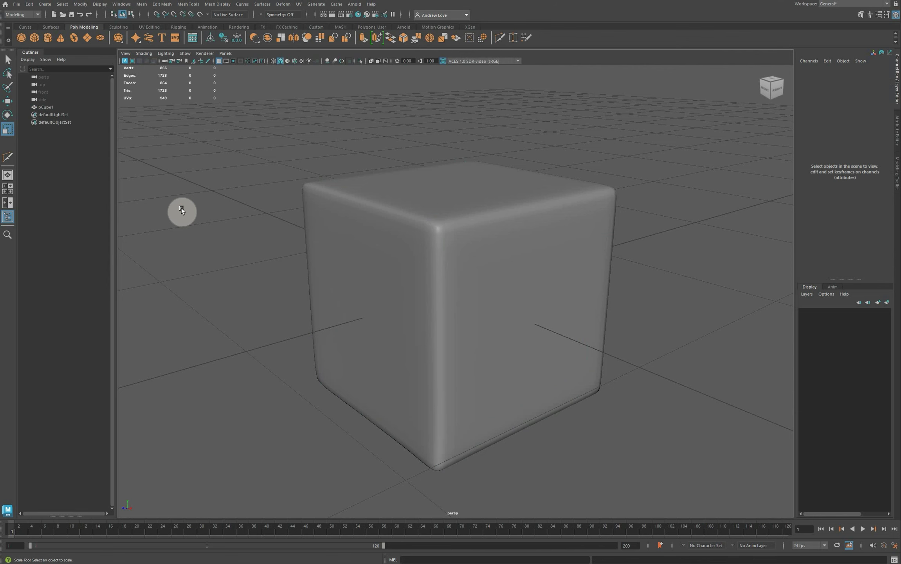
Create a polygon cylinder and move it behind the cube along Z to about -3.8.
scroll(196, 197, down, 8)
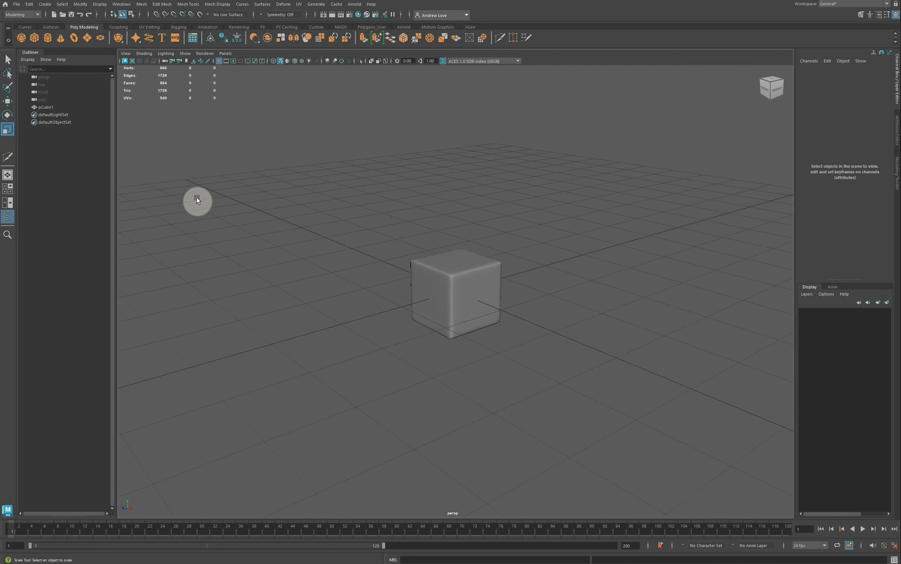
click(45, 5)
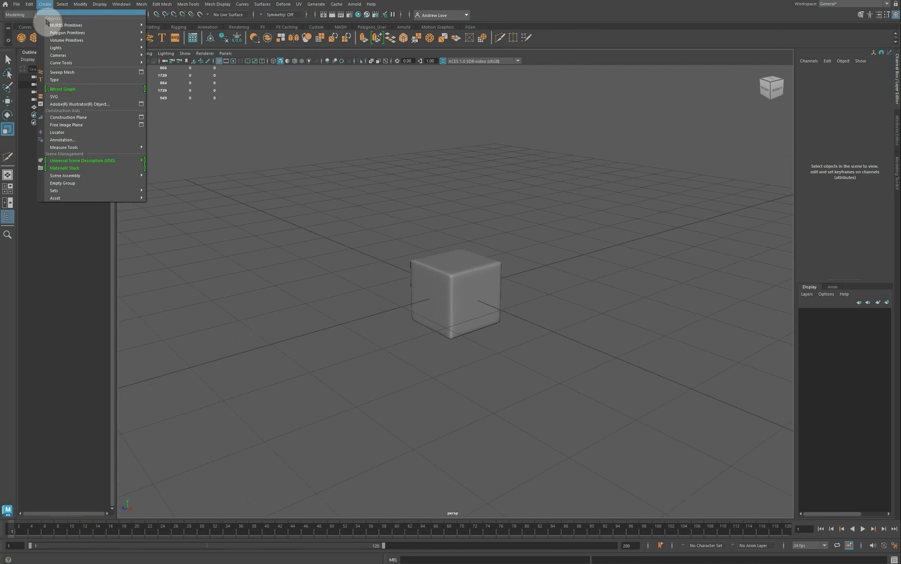
mouse_move(61, 35)
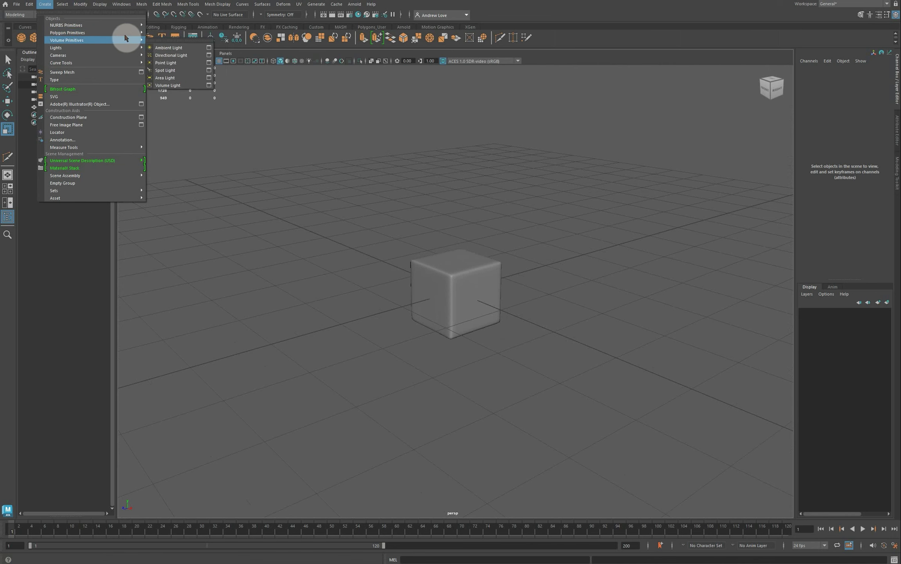
click(177, 47)
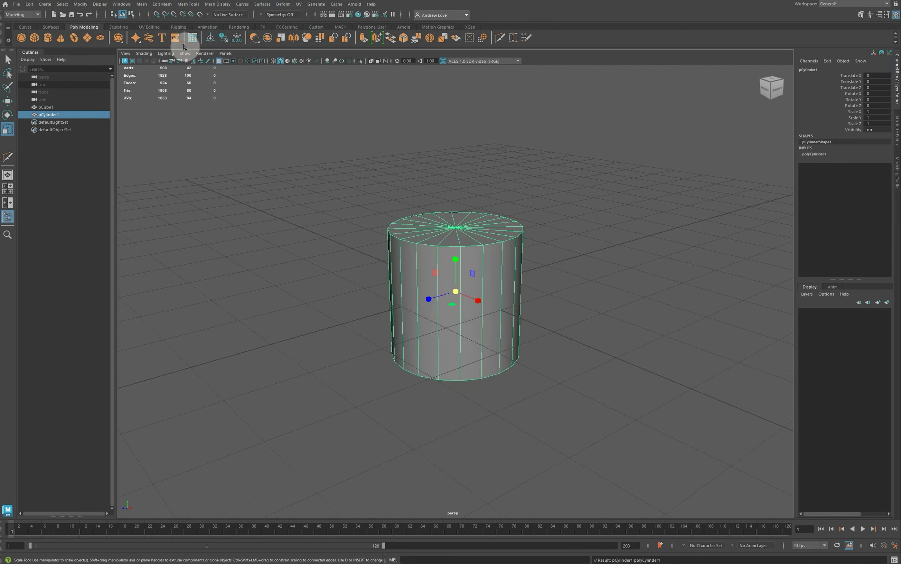
key(w)
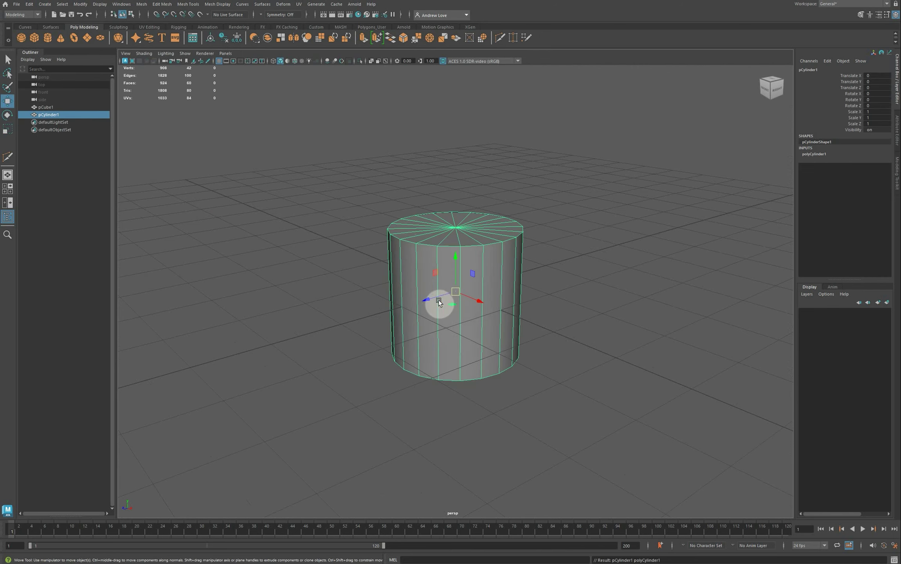
drag(435, 301, 615, 251)
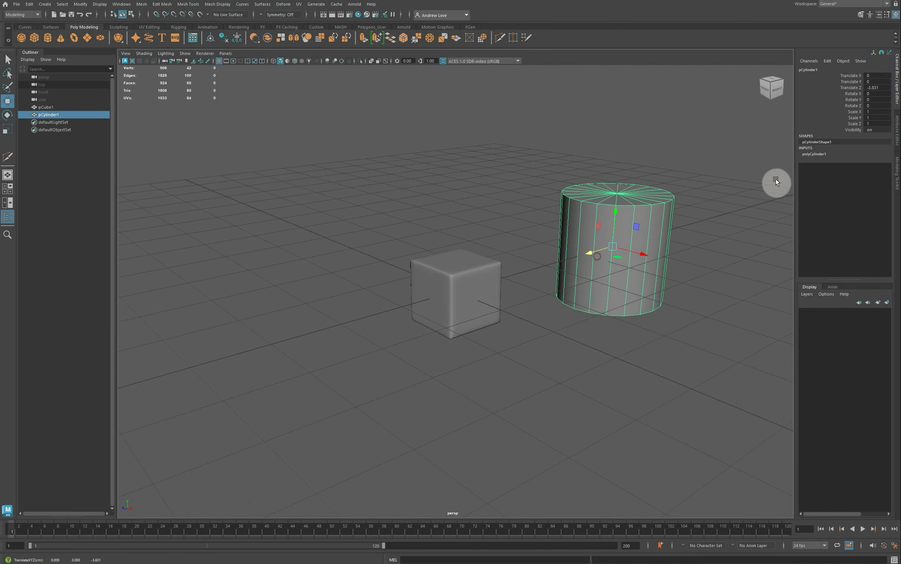
Set the cylinder's radius to 0.2 and deselect it.
click(814, 154)
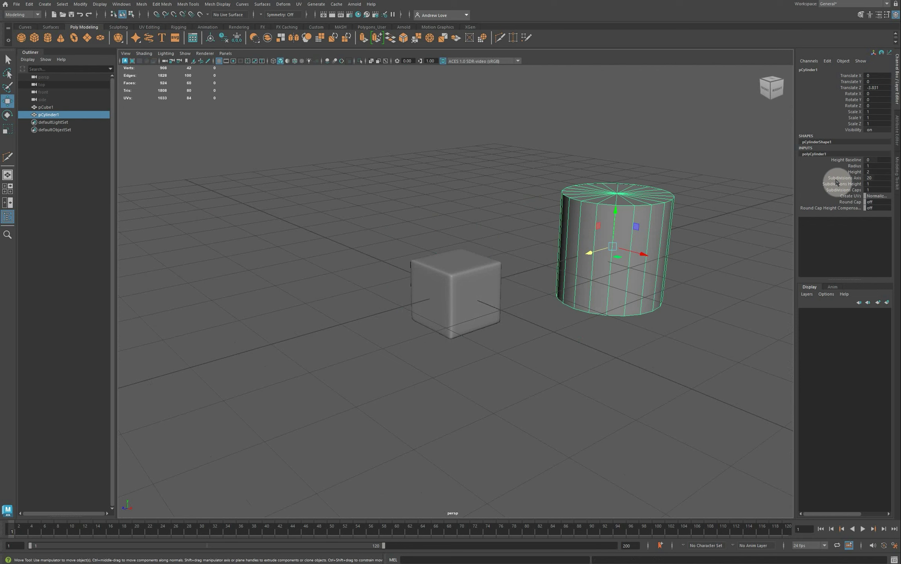
double_click(877, 166)
text(0.25)
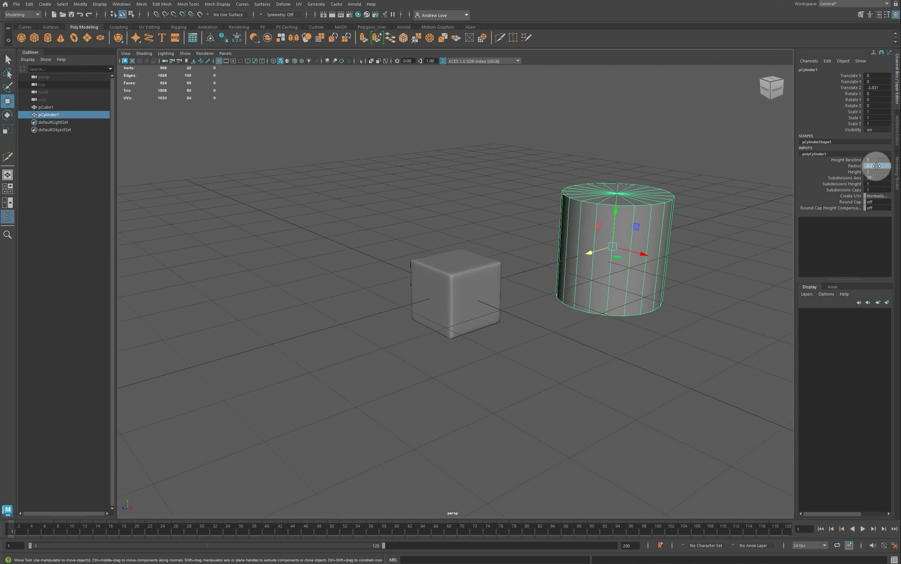
key(Return)
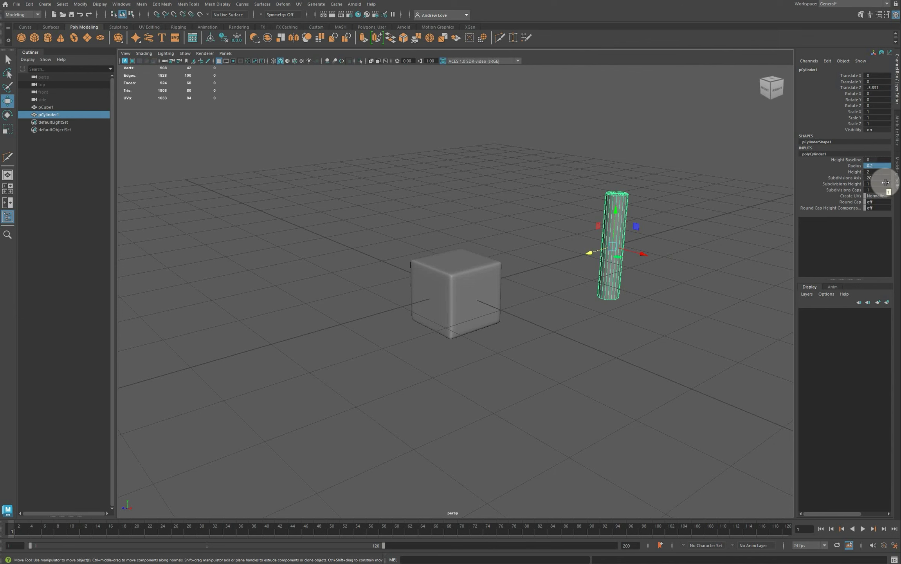
click(438, 217)
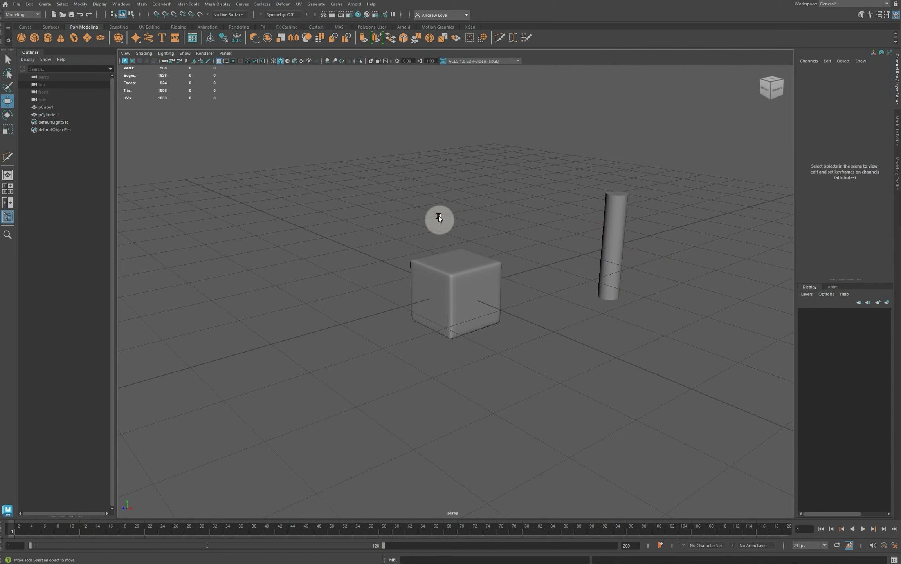
Create a polygon torus, placed at about -4.2 along X and rotated about -46 degrees around Z.
click(44, 5)
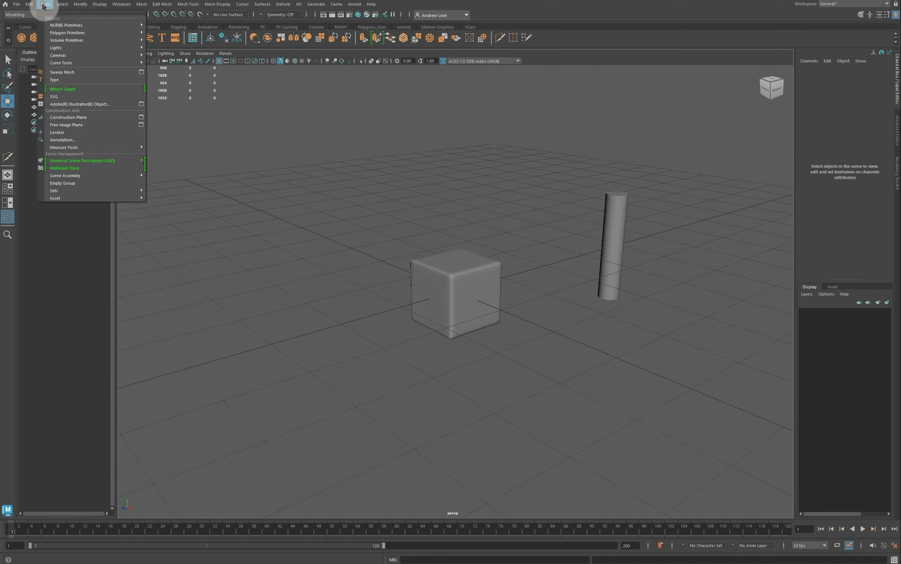
mouse_move(78, 32)
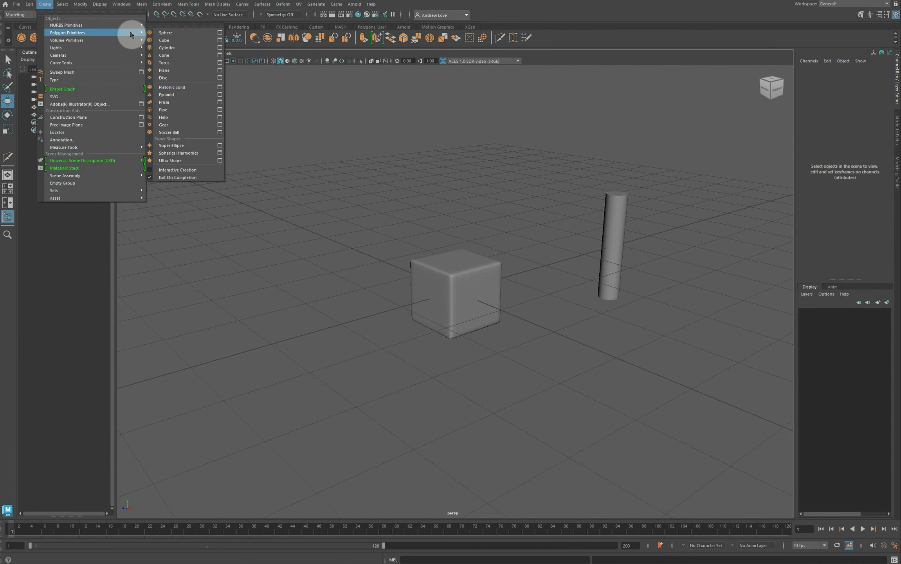
click(169, 63)
drag(478, 300, 316, 254)
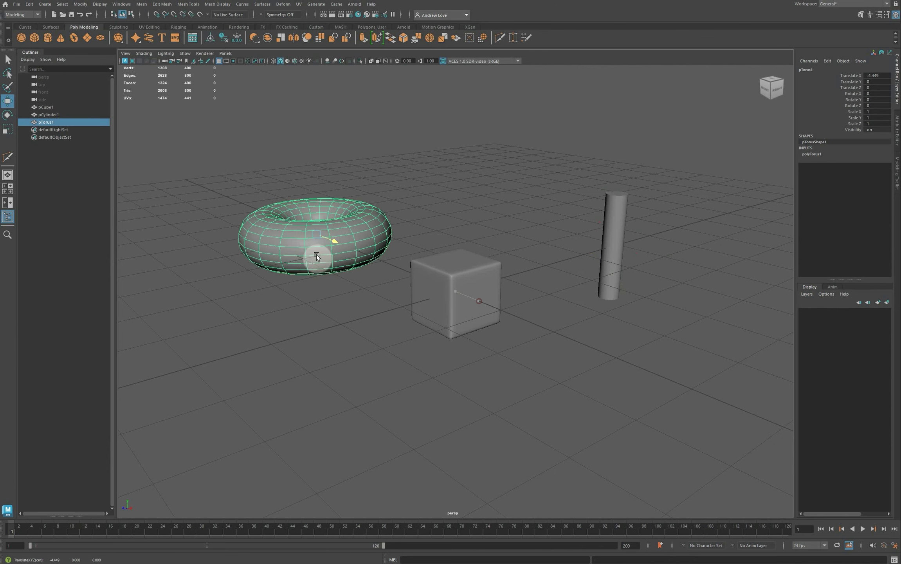
key(e)
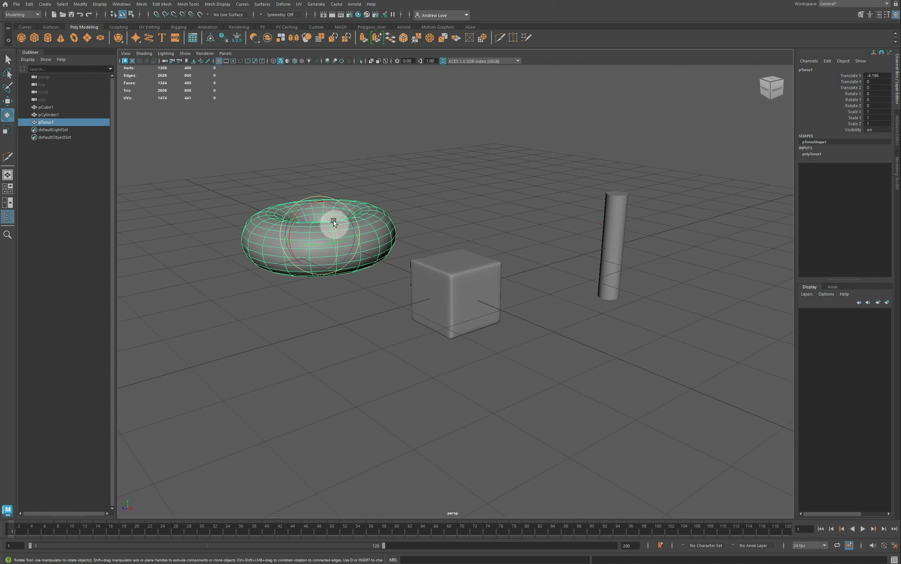
drag(333, 220, 333, 262)
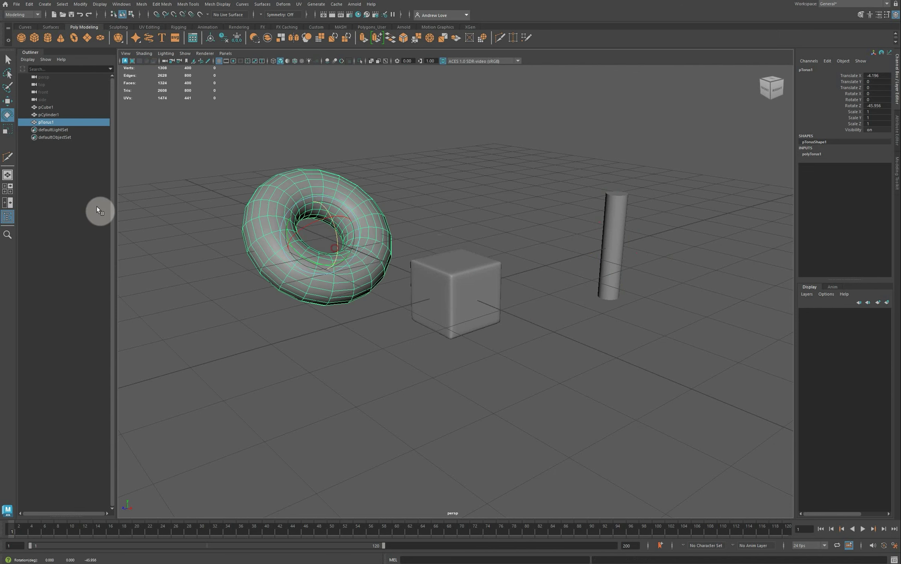
Create a polygon helix and move it above and behind the cube to about X -0.6, Y 1.5, Z -1.4.
click(50, 6)
mouse_move(114, 33)
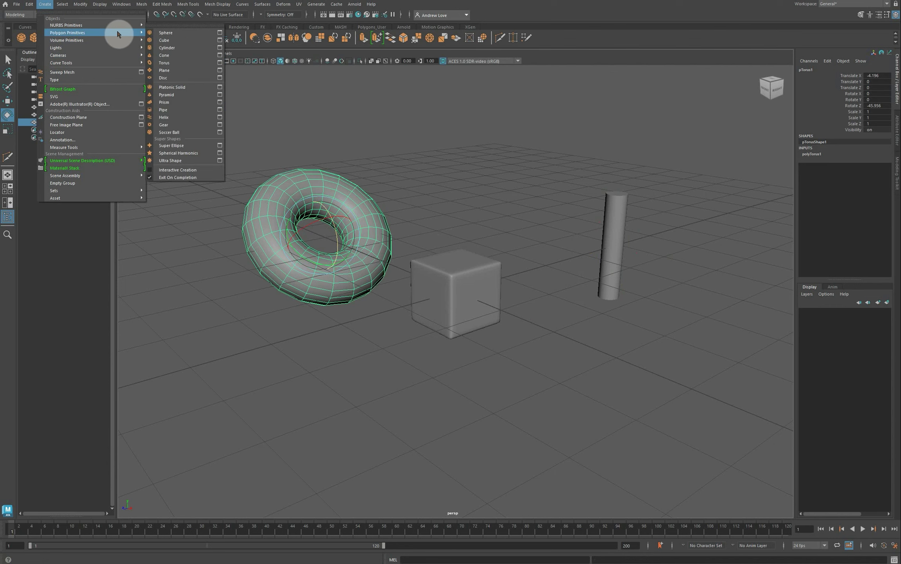
click(182, 118)
key(w)
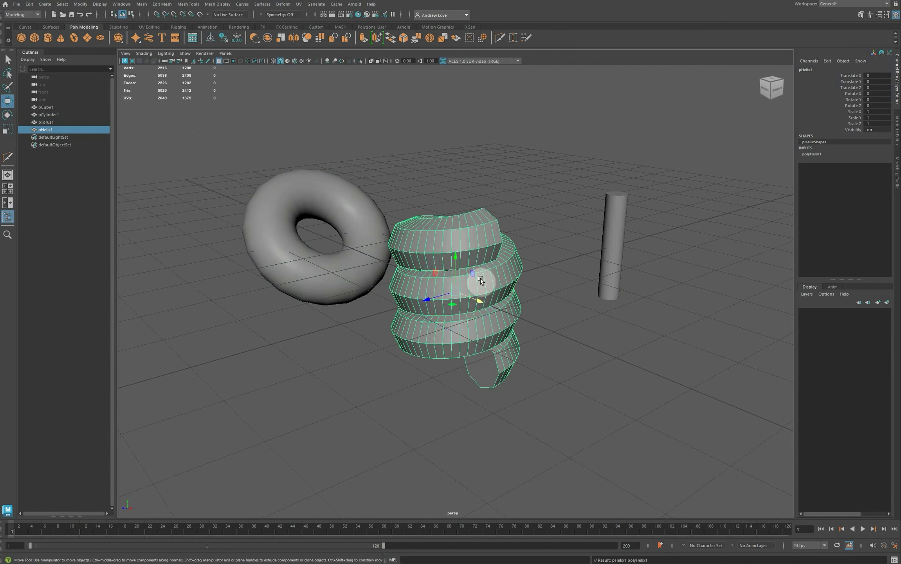
drag(455, 269, 469, 163)
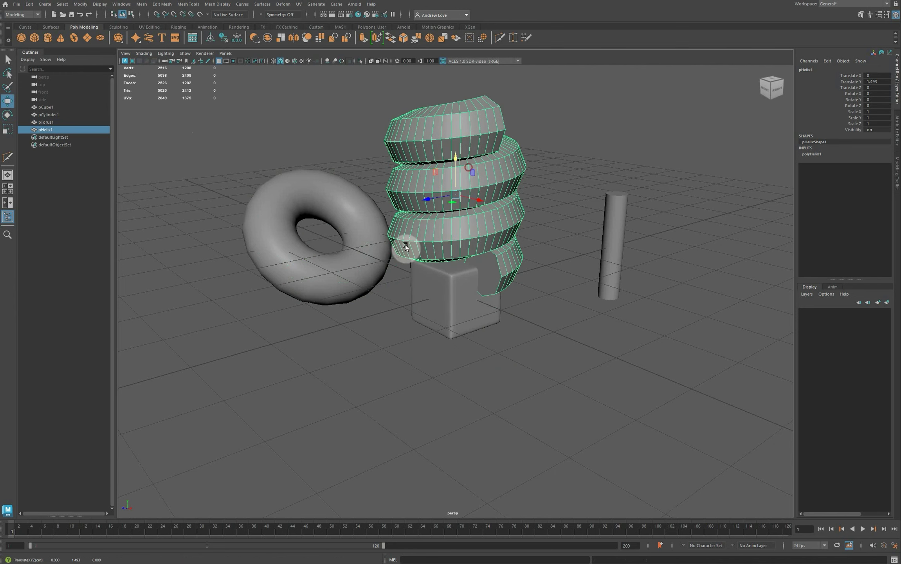
drag(424, 200, 504, 174)
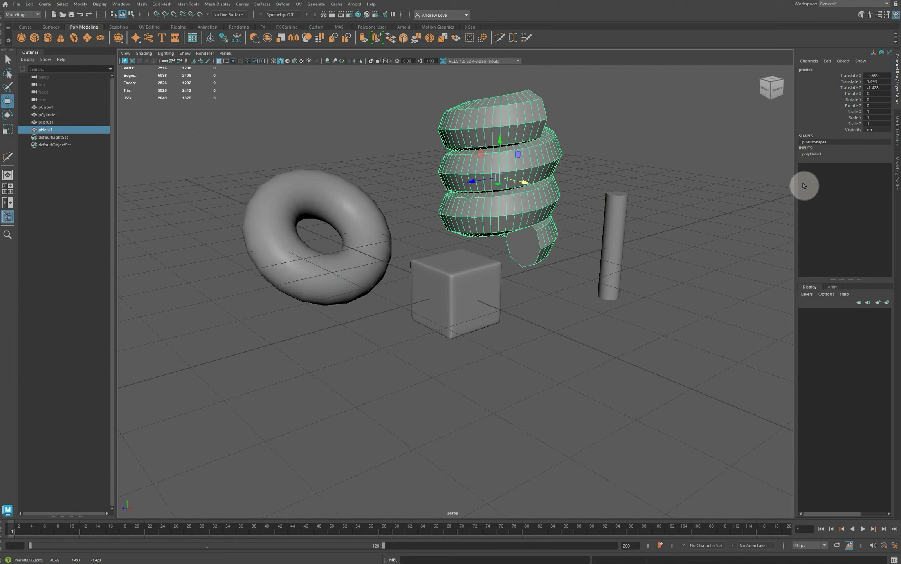
Set the helix's width to 5 and height to 3.
click(811, 153)
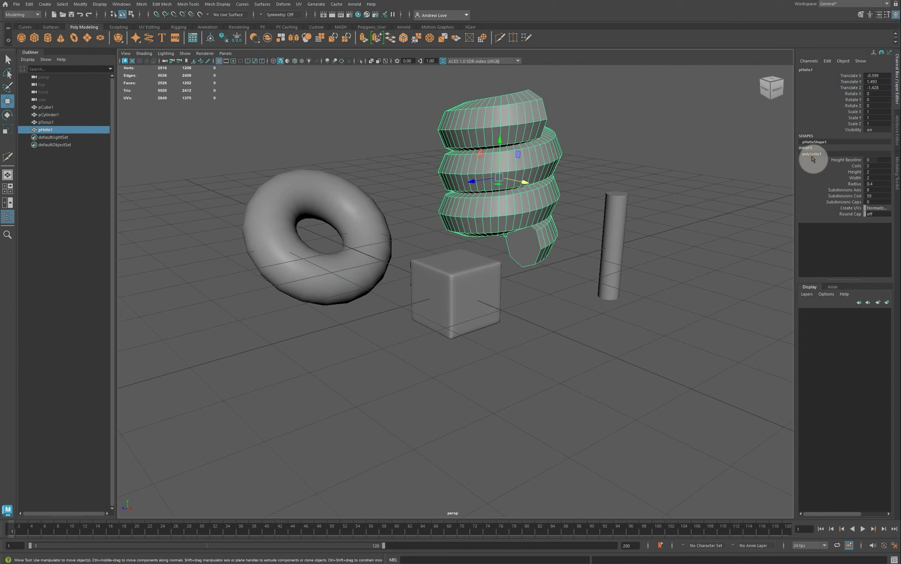
double_click(880, 179)
text(5)
key(Return)
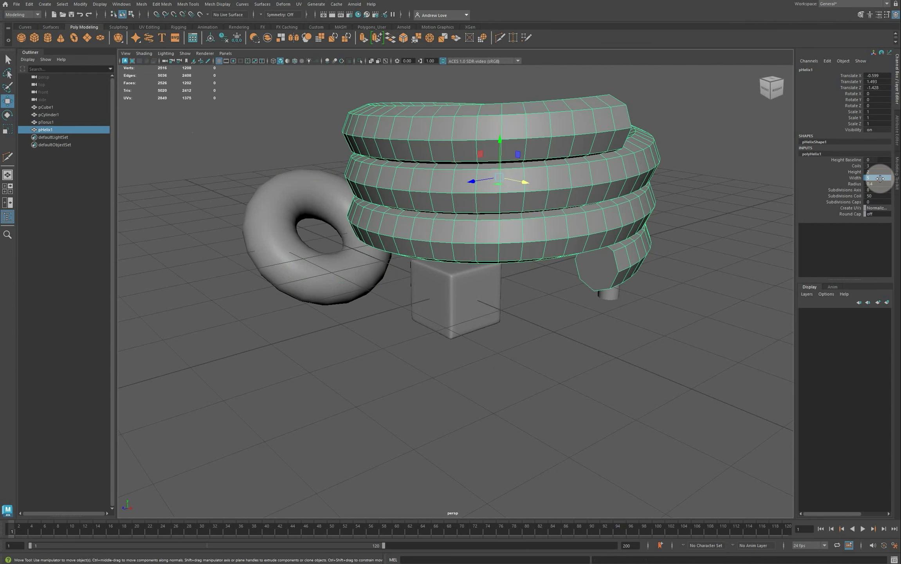
double_click(882, 172)
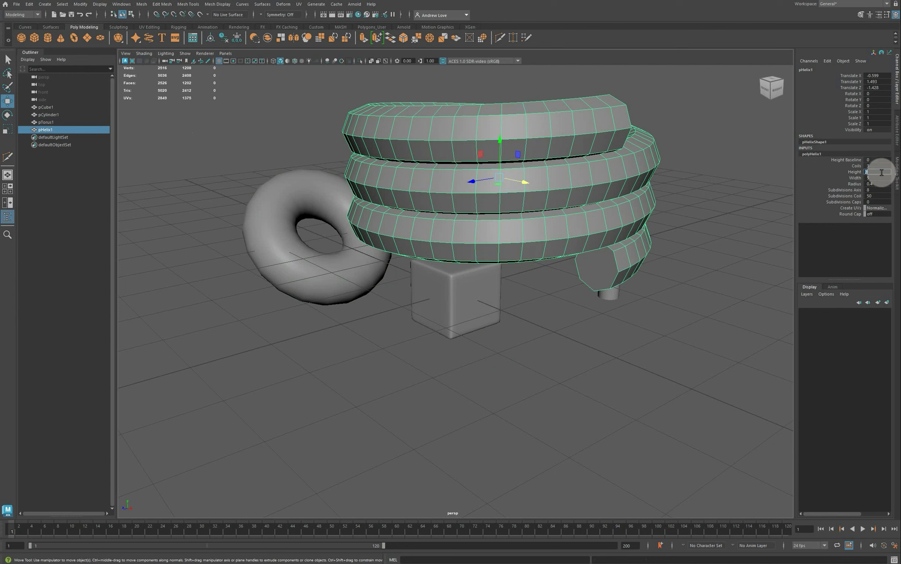
text(3)
key(Return)
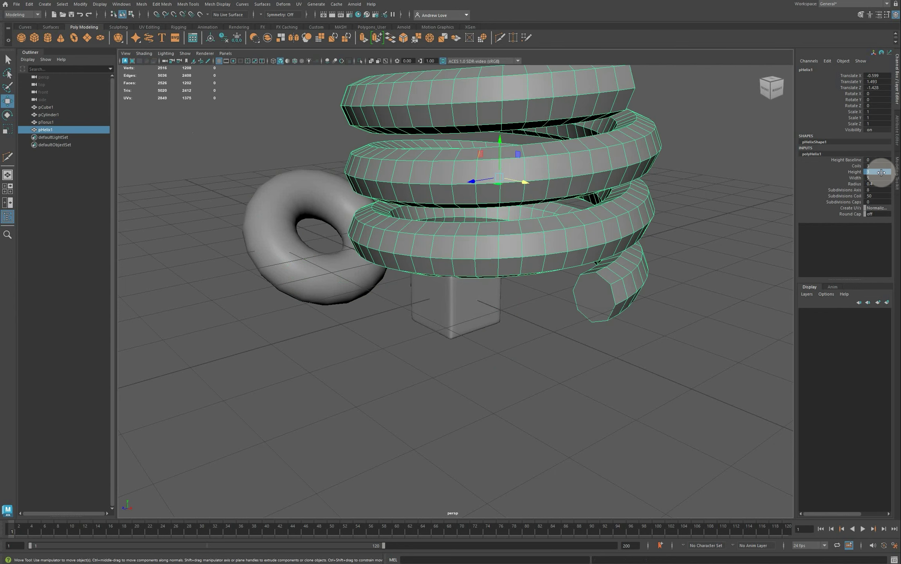
Set the helix's coil subdivisions and axis subdivisions to 12 each.
double_click(880, 196)
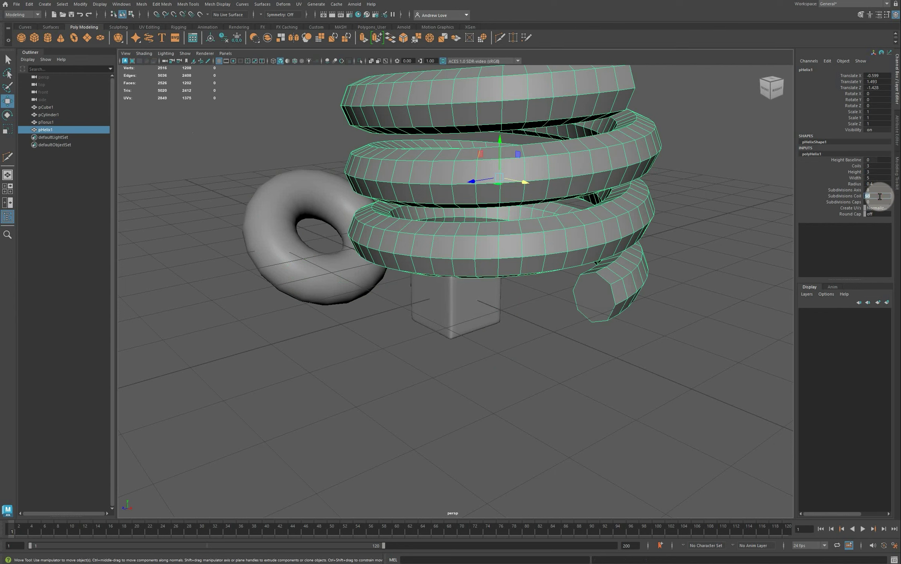
text(12)
key(Return)
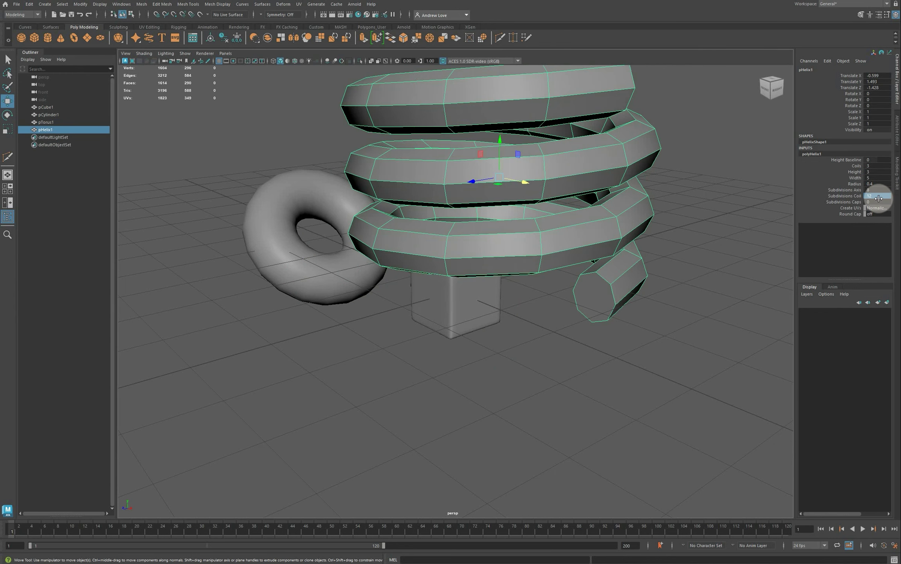
double_click(882, 191)
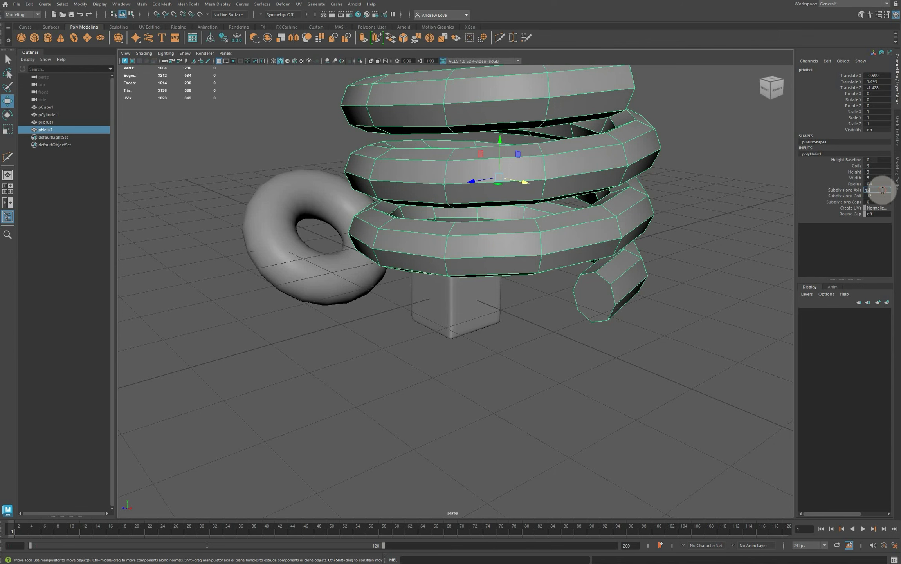
key(Return)
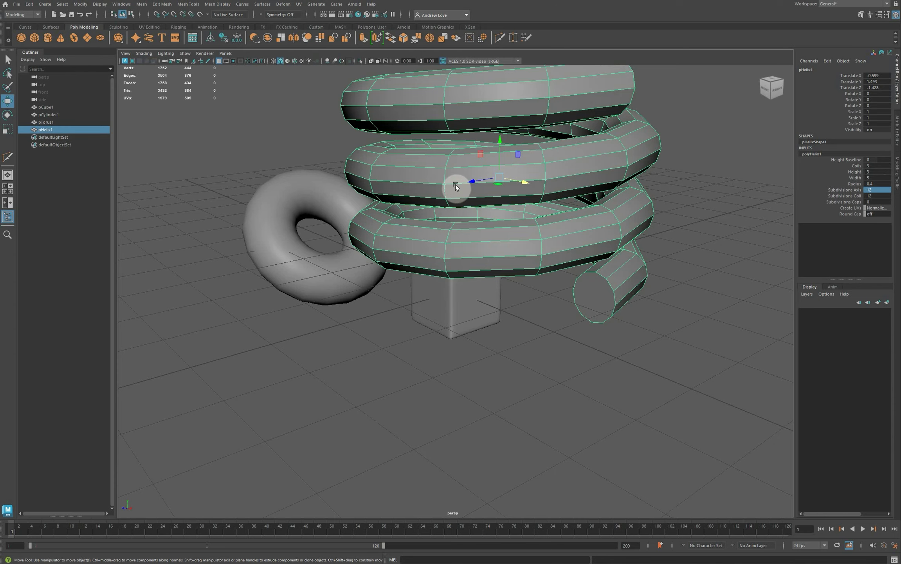
Turn on smooth preview for the helix and move it behind the cube to about X -6.95, Y 0.24, Z -7.06.
middle_drag(473, 182, 299, 225)
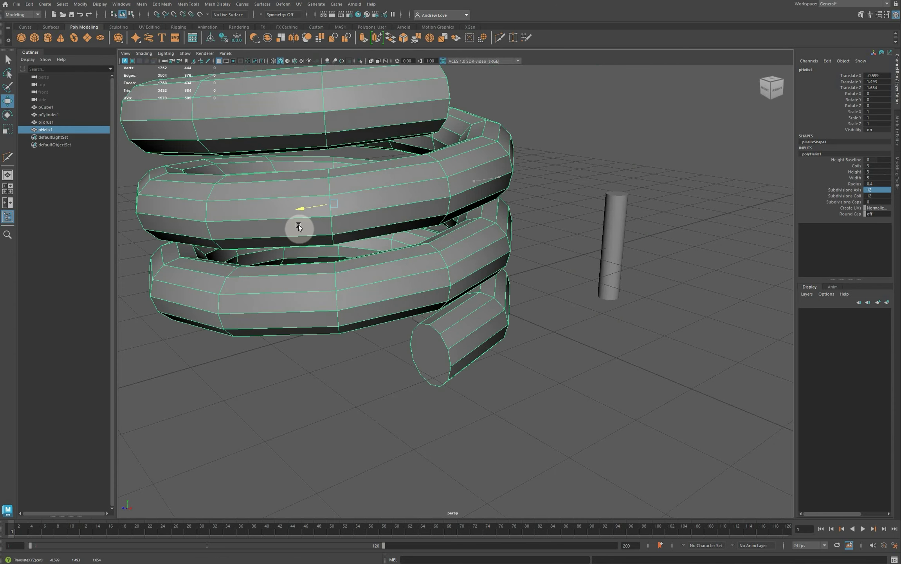
key(3)
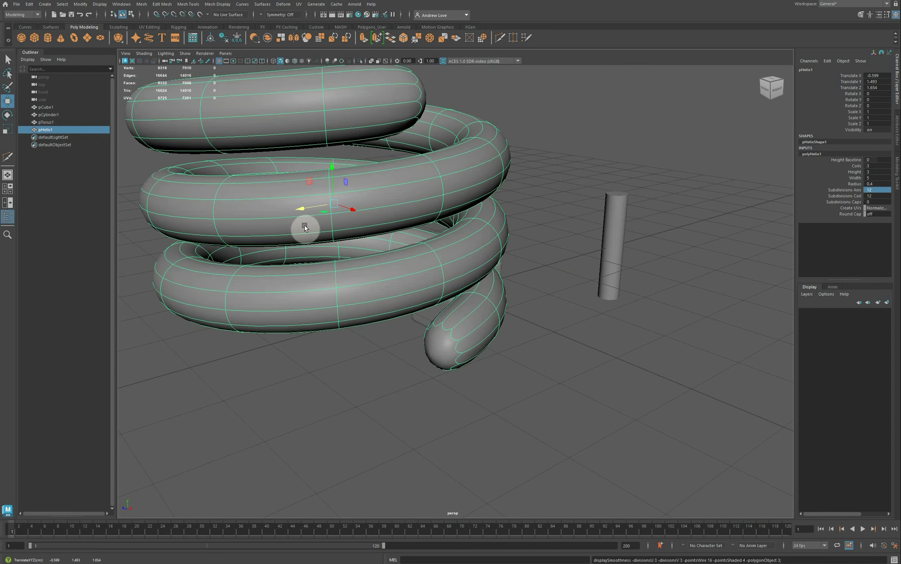
middle_drag(311, 204, 513, 161)
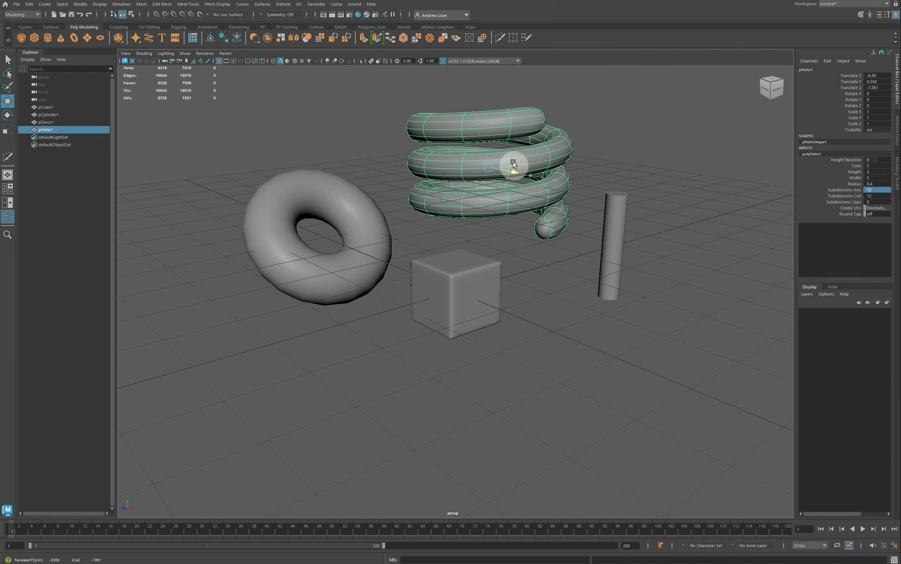
Stretch the helix by increasing its construction height to about 5.1.
click(854, 172)
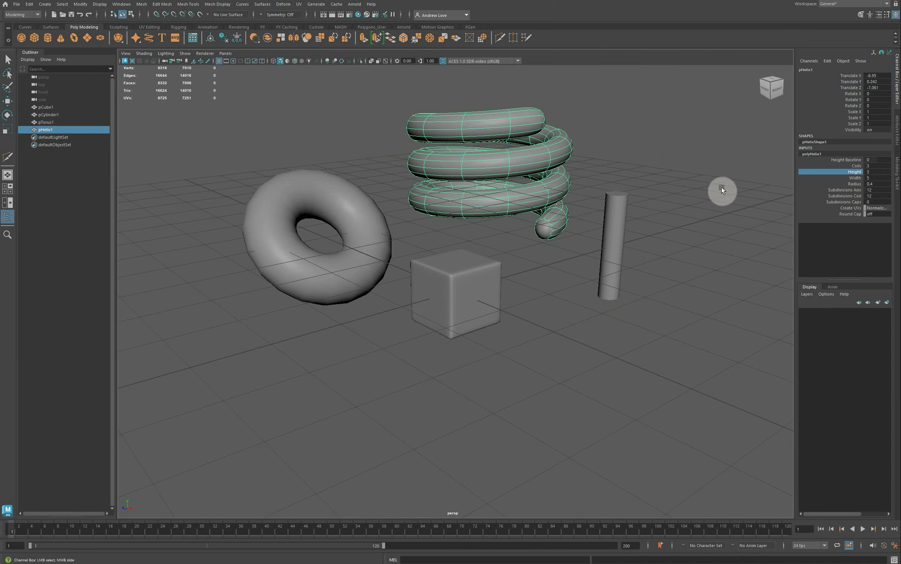
middle_drag(706, 187, 714, 221)
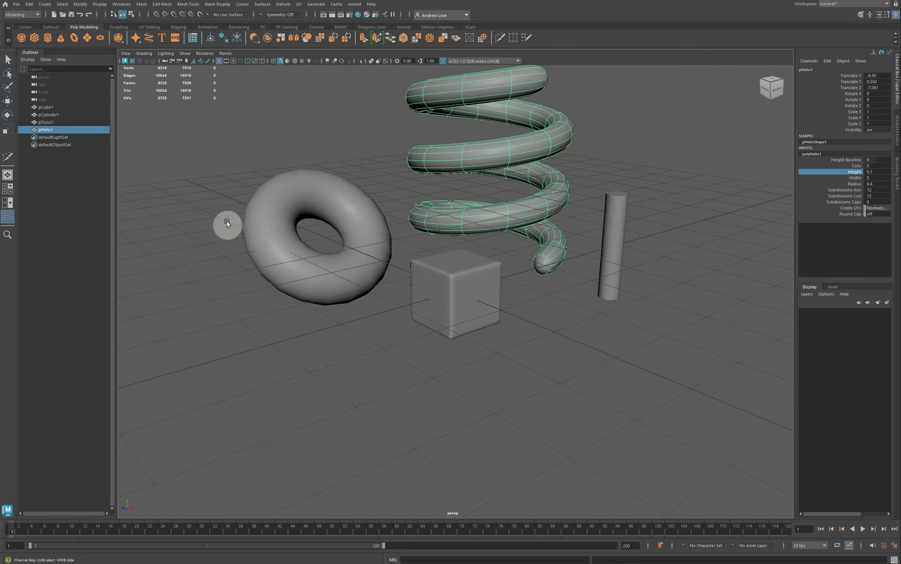
alt+middle_drag(226, 222, 243, 309)
mouse_move(178, 334)
alt+mouse_down()
mouse_move(209, 338)
mouse_move(176, 330)
alt+mouse_up()
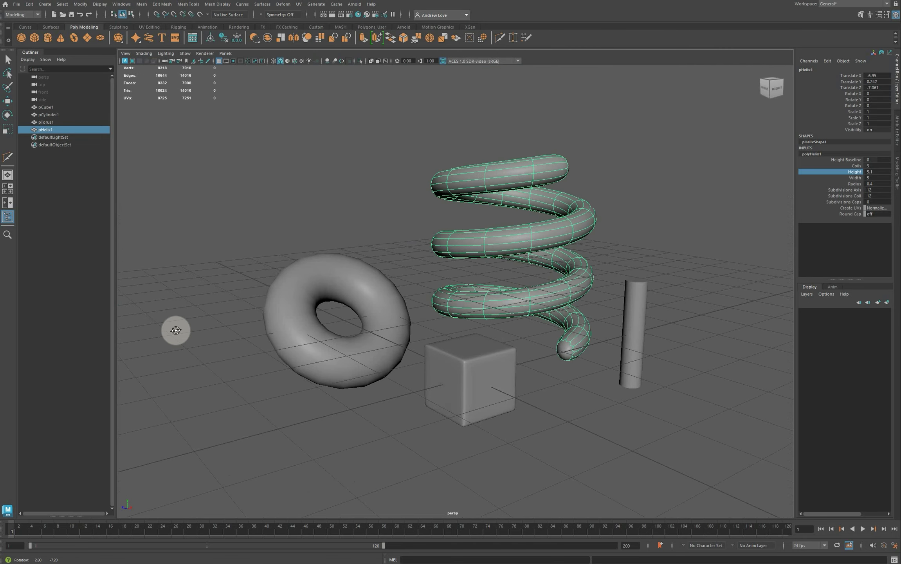
click(44, 4)
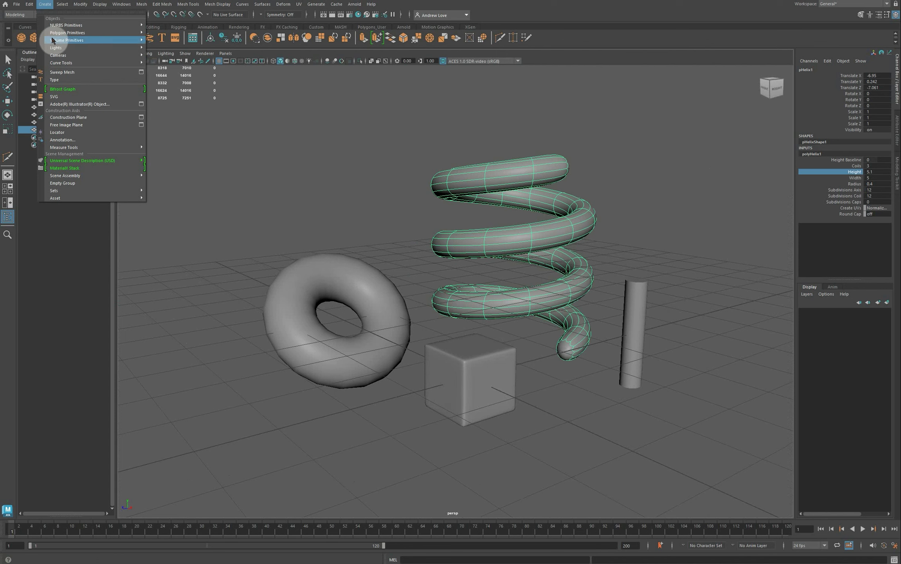
mouse_move(78, 37)
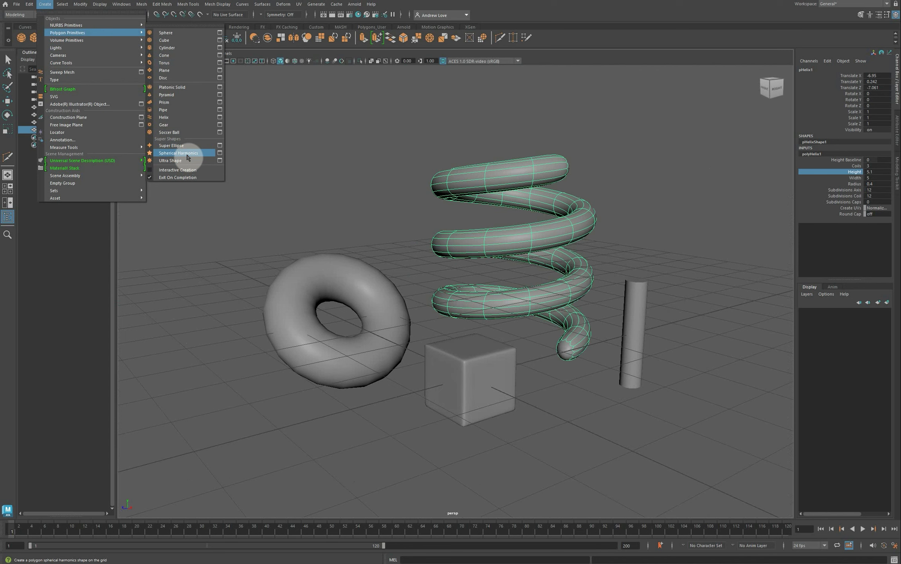
click(329, 153)
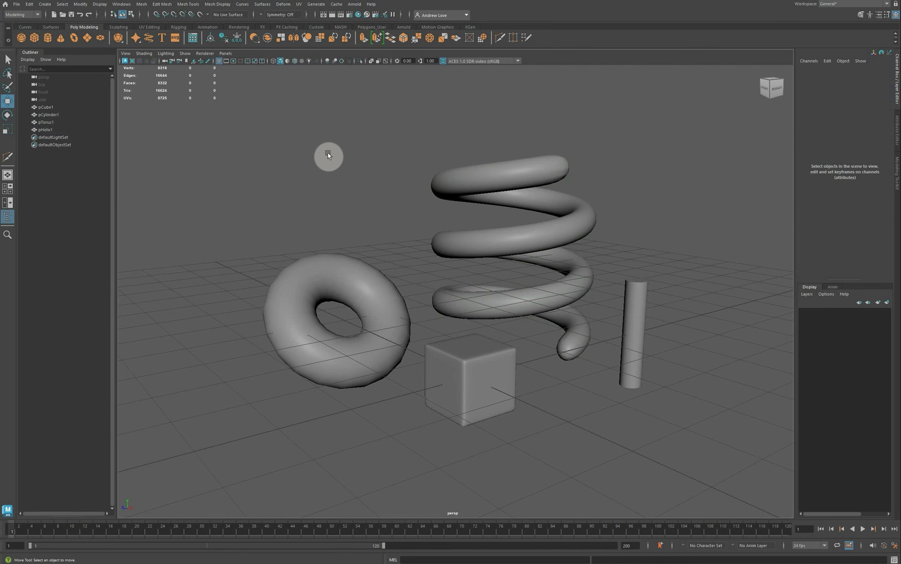
Select the torus and show its polyTorus construction attributes.
click(337, 273)
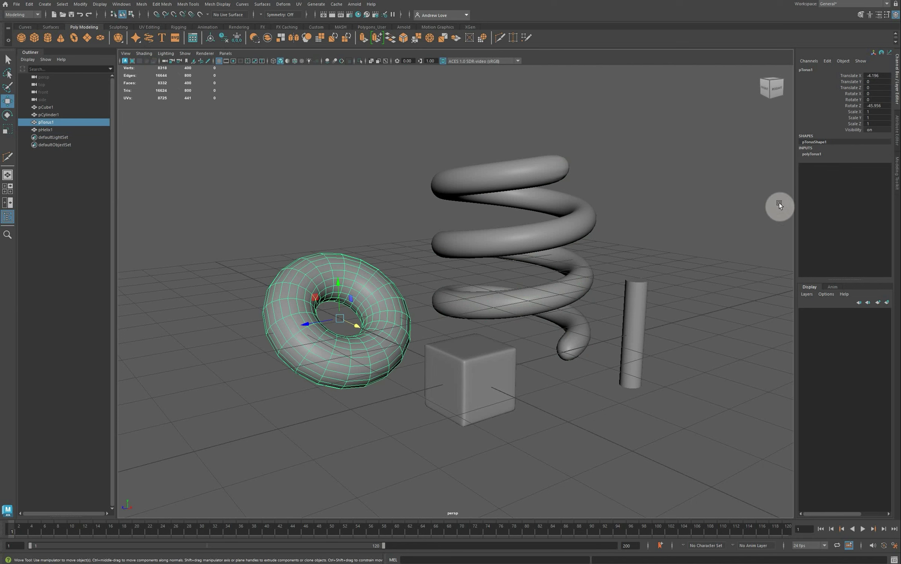
click(808, 154)
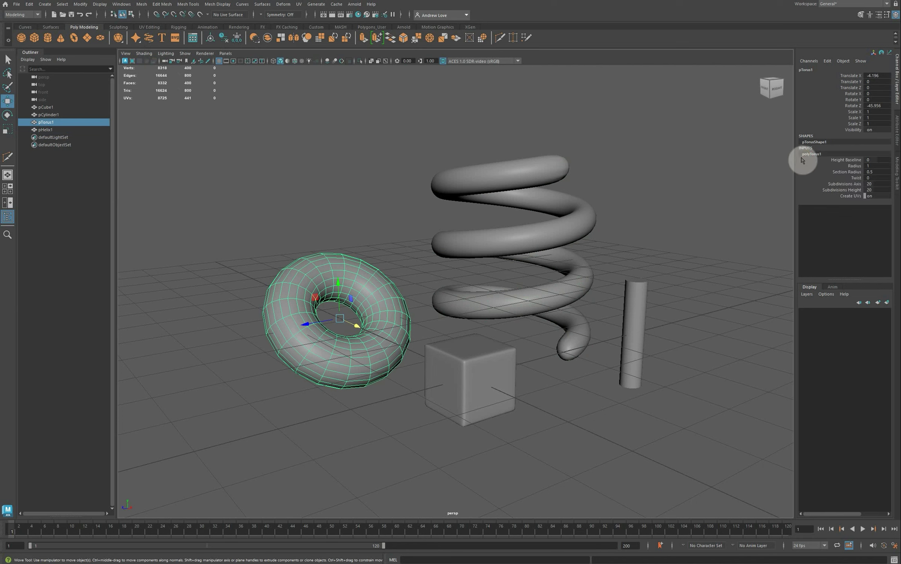